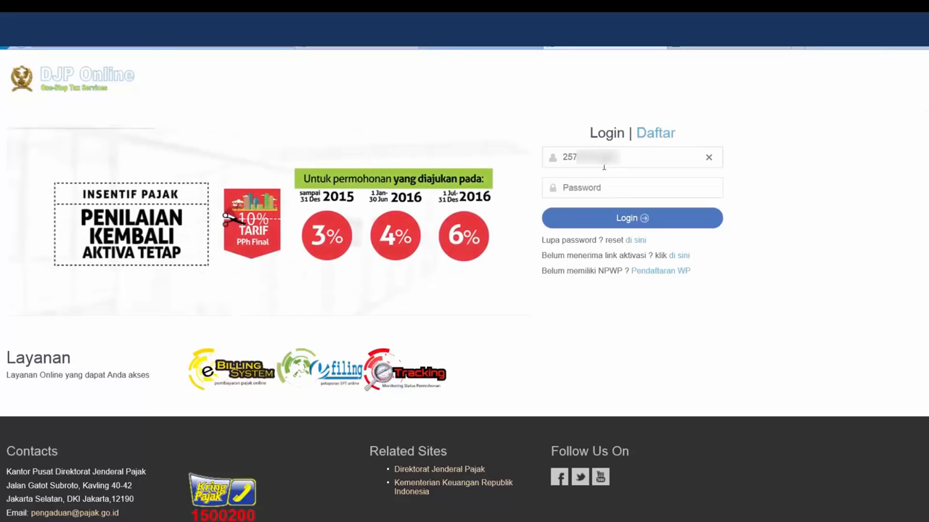
Log in to DJP Online with the taxpayer's NPWP and account password
{"action": "type", "text": "000"}
{"action": "left_click", "coordinate": [598, 186]}
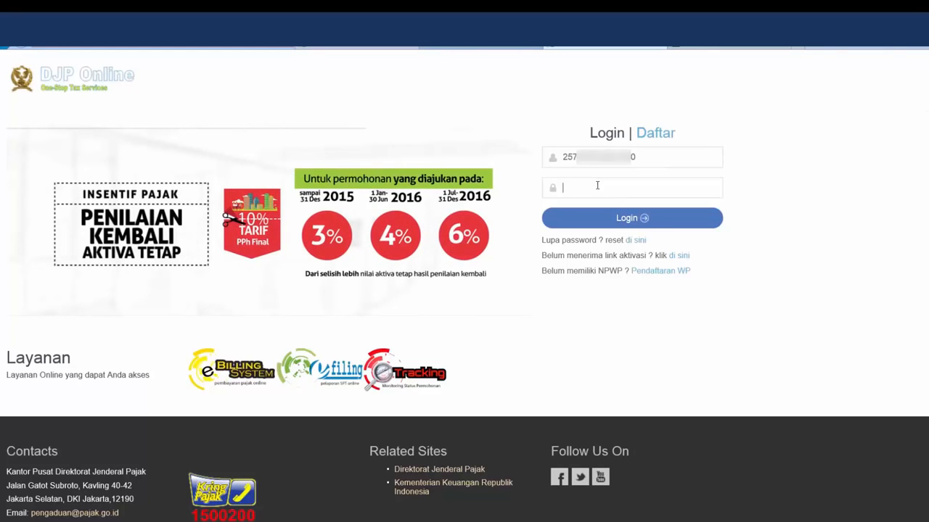
{"action": "type", "text": "•••••••"}
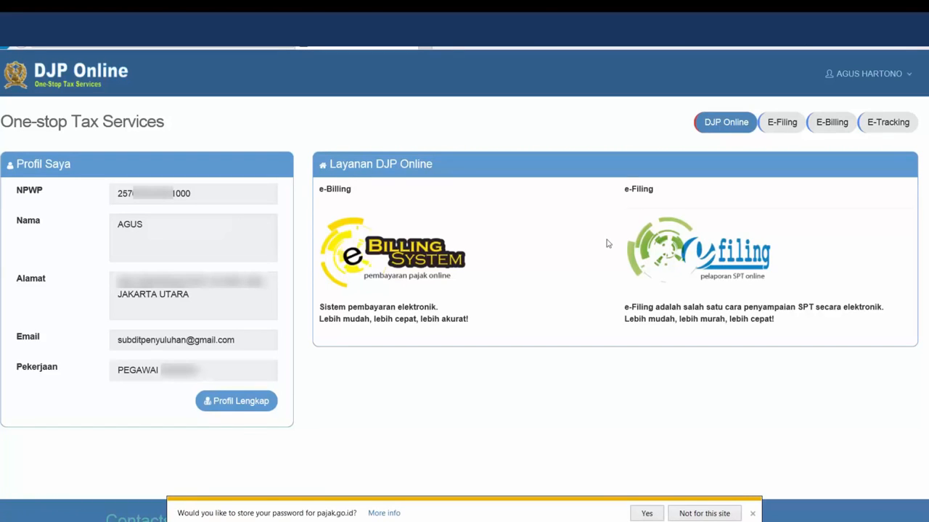
Open the e-Filing service and start a new SPT with Buat SPT
{"action": "left_click", "coordinate": [675, 260]}
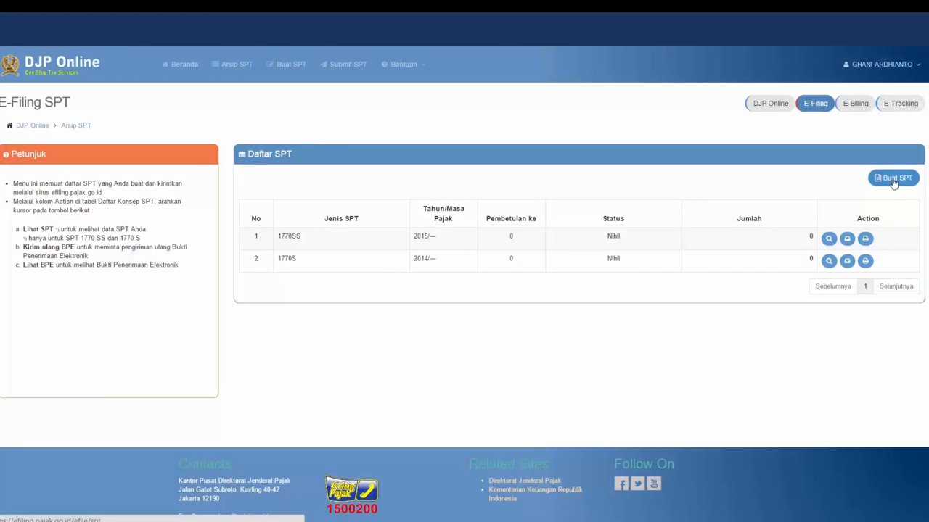
{"action": "left_click", "coordinate": [893, 179]}
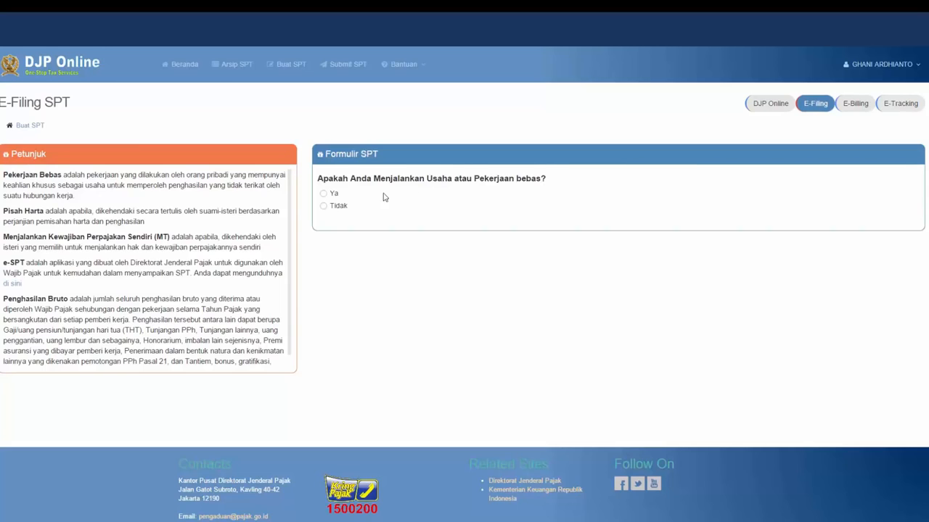
Answer Tidak to the business, separate-tax and under-60-million questions; open the guided 1770 S form
{"action": "left_click", "coordinate": [323, 206]}
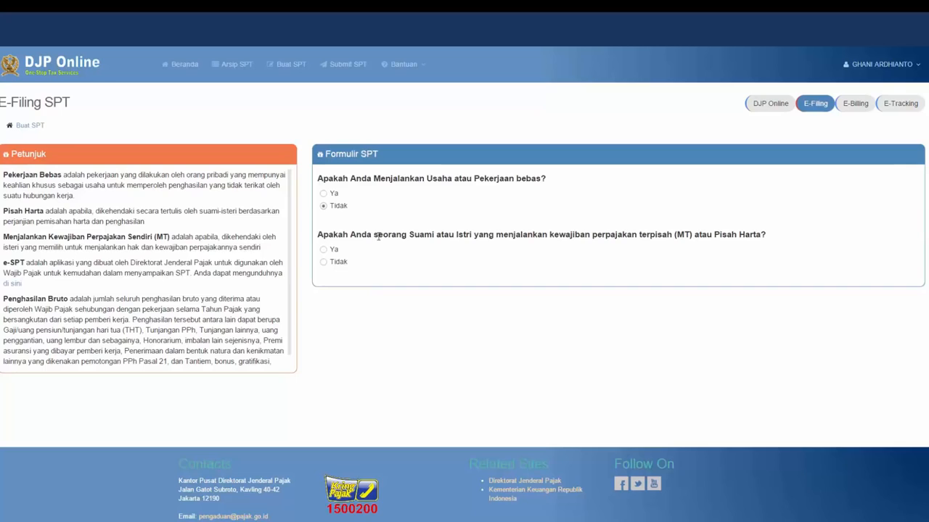
{"action": "left_click", "coordinate": [323, 263]}
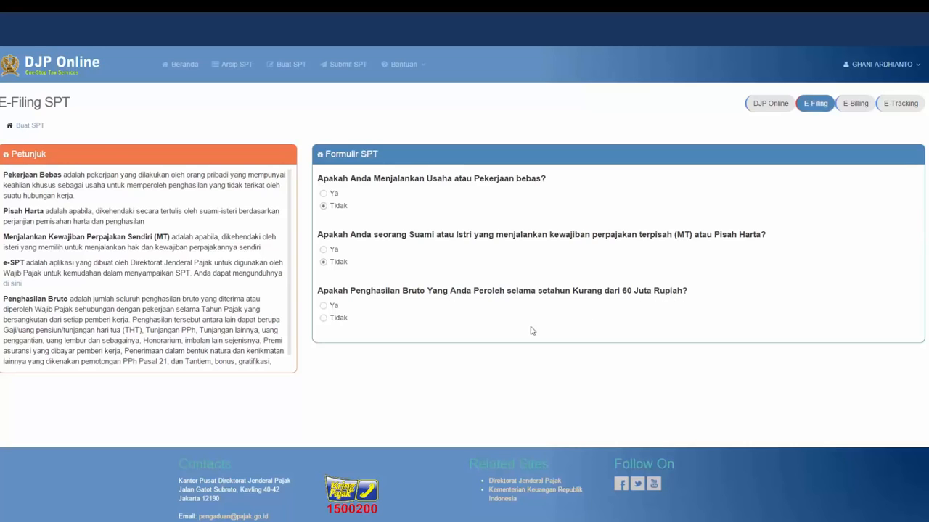
{"action": "left_click", "coordinate": [323, 318]}
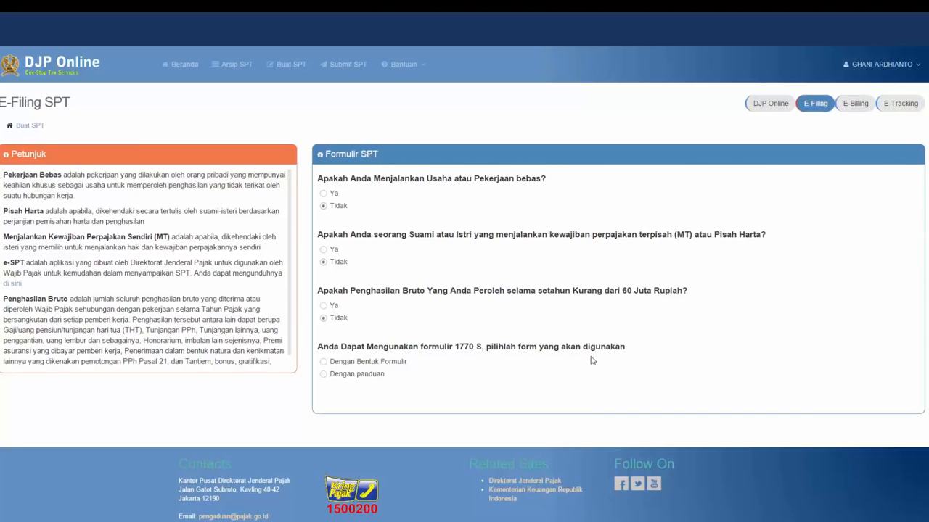
{"action": "left_click", "coordinate": [324, 375]}
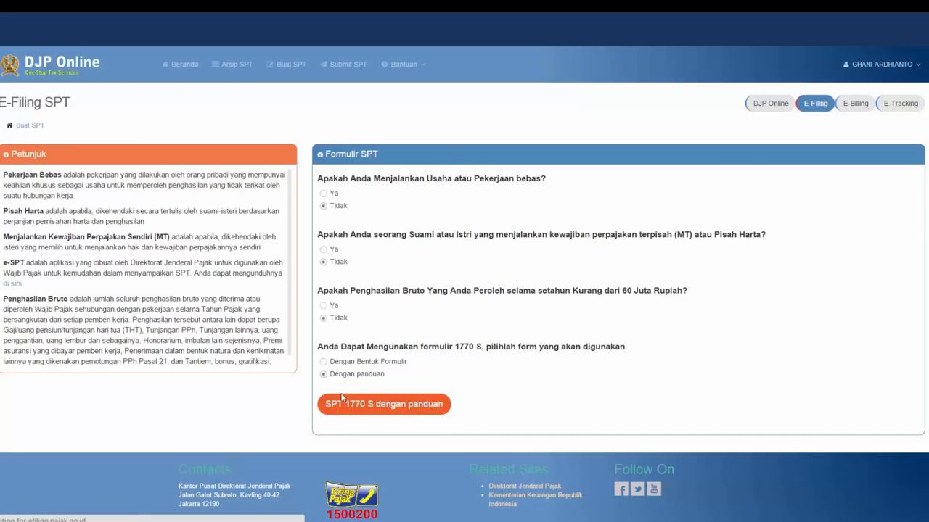
{"action": "left_click", "coordinate": [344, 396]}
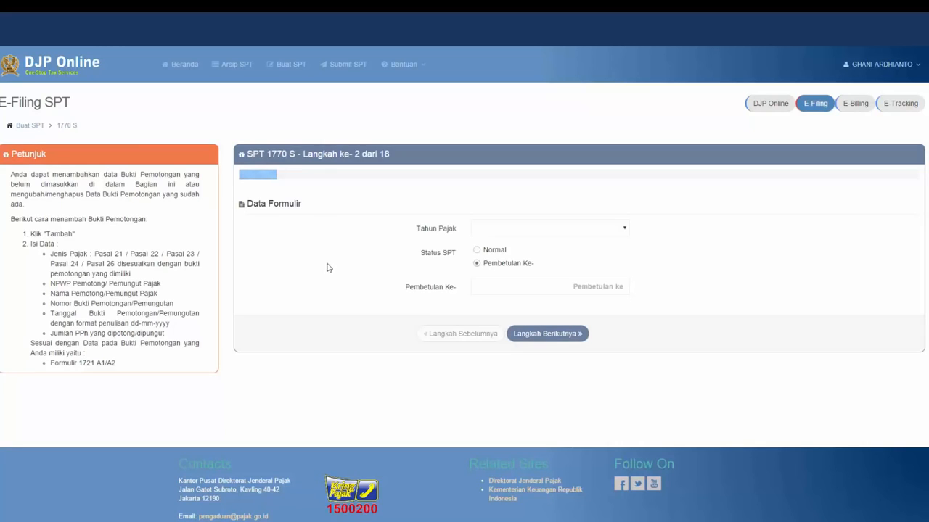
Pick 2015 as Tahun Pajak and Normal as Status SPT in Data Formulir
{"action": "left_click", "coordinate": [625, 228]}
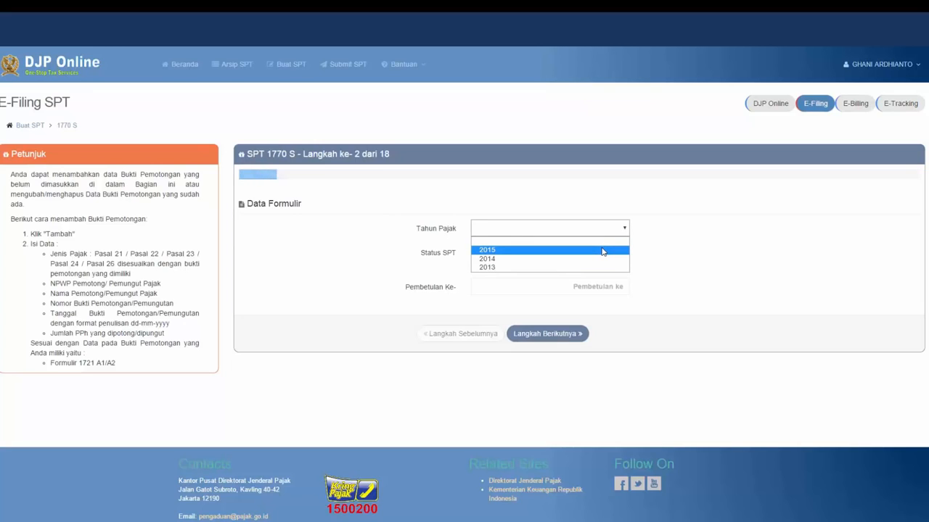
{"action": "left_click", "coordinate": [603, 251]}
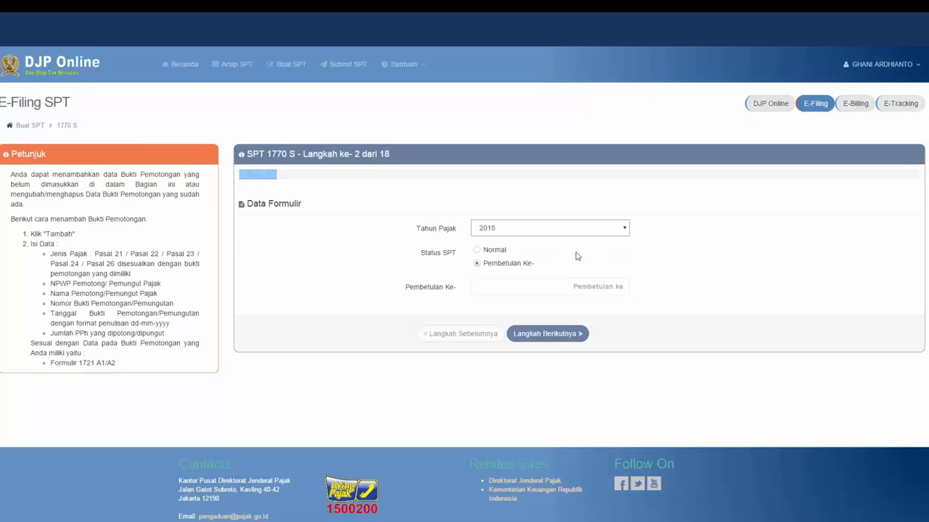
{"action": "left_click", "coordinate": [477, 250]}
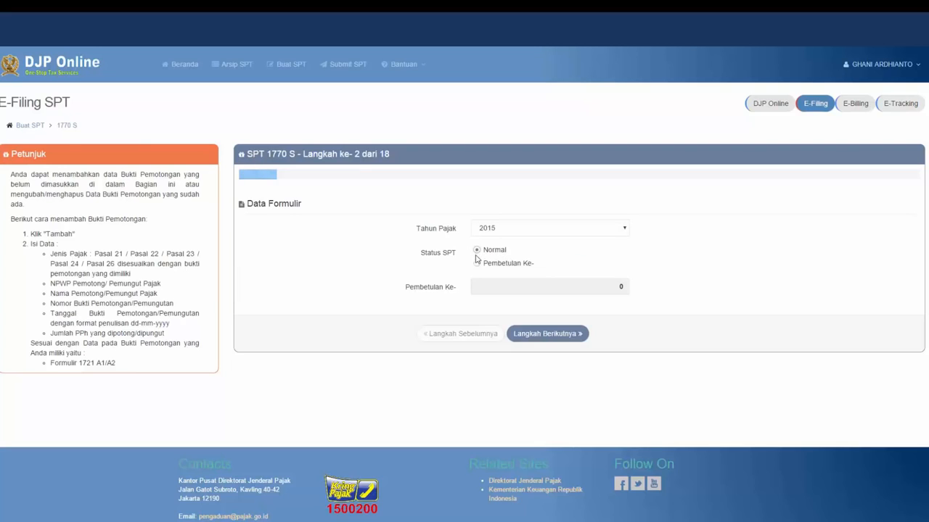
Advance to the withholding slip list and add a new Bukti Potong
{"action": "left_click", "coordinate": [531, 335]}
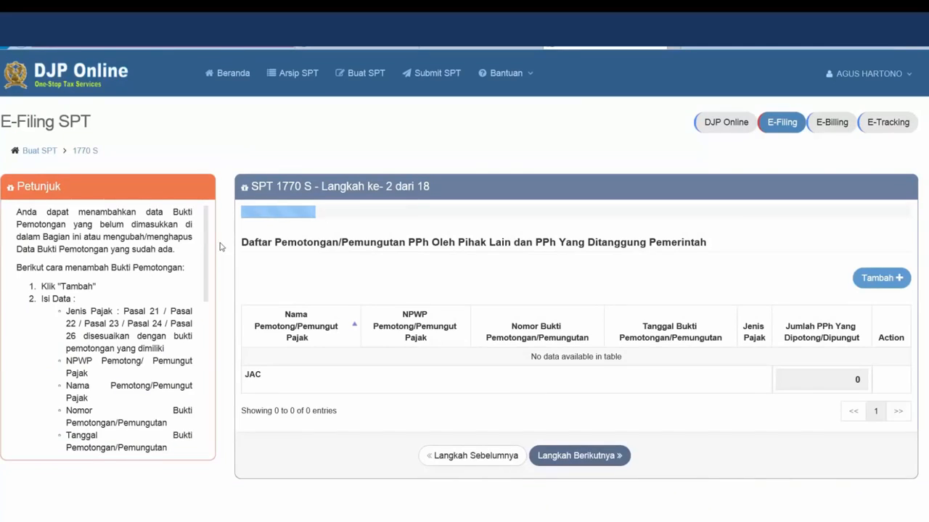
{"action": "scroll", "coordinate": [198, 251], "scroll_direction": "down", "scroll_amount": 1}
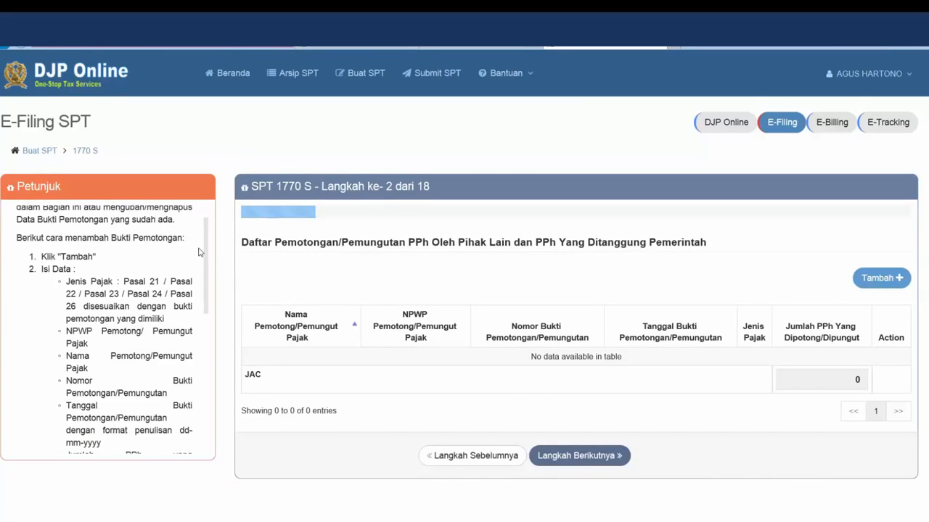
{"action": "scroll", "coordinate": [199, 254], "scroll_direction": "down", "scroll_amount": 2}
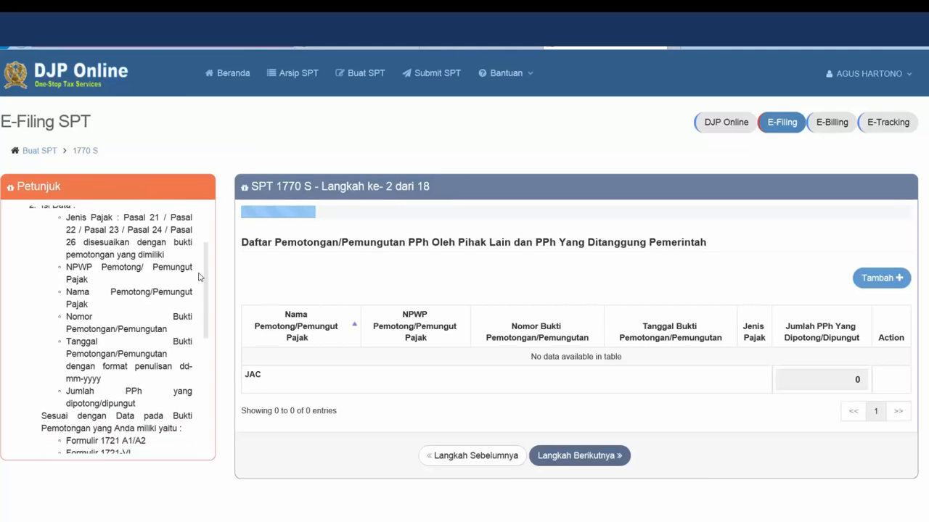
{"action": "left_click", "coordinate": [883, 281]}
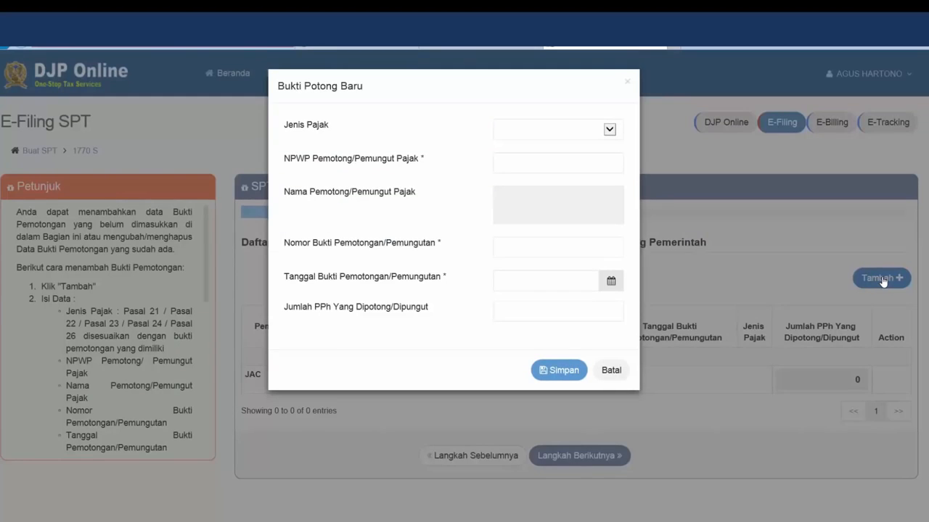
Set the slip's tax type to Pasal 21 and enter the withholder's NPWP
{"action": "left_click", "coordinate": [611, 131]}
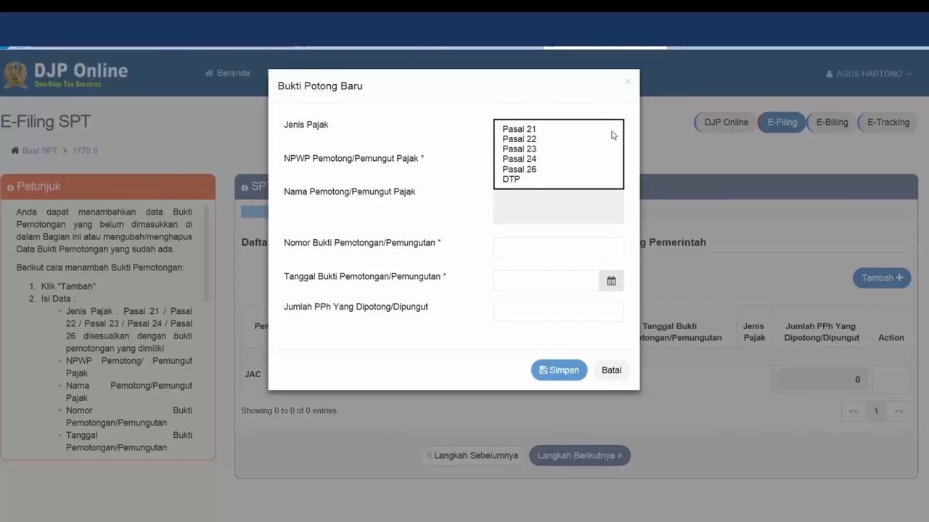
{"action": "left_click", "coordinate": [592, 132]}
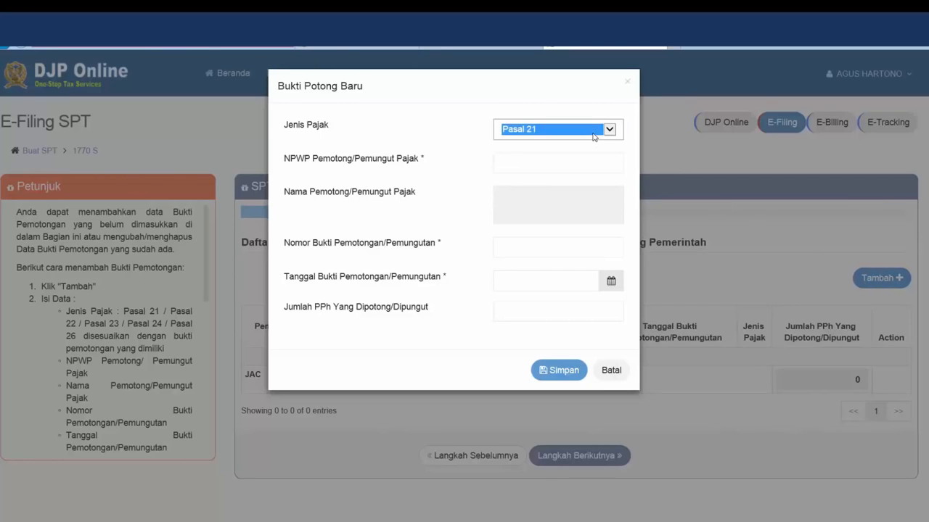
{"action": "left_click", "coordinate": [583, 165]}
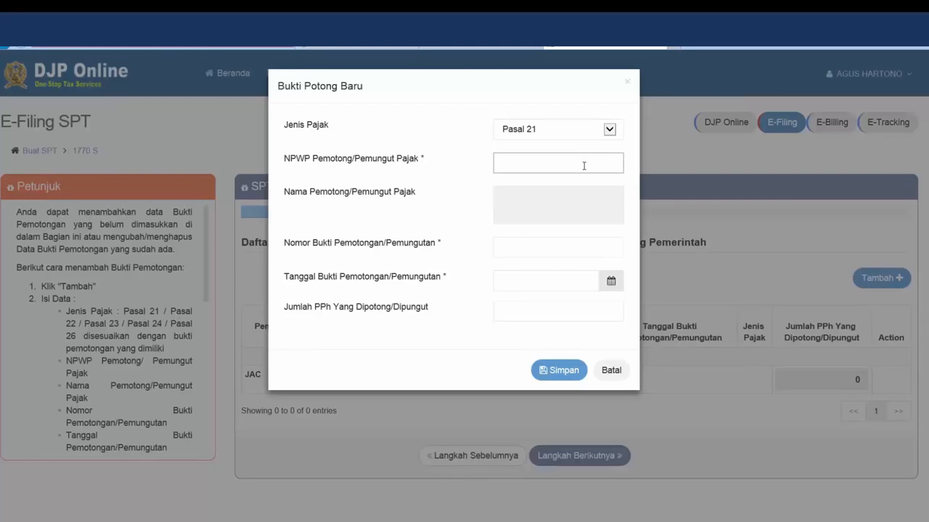
{"action": "type", "text": "0004"}
{"action": "key", "text": "BackSpace"}
{"action": "key", "text": "BackSpace"}
{"action": "type", "text": "900000000"}
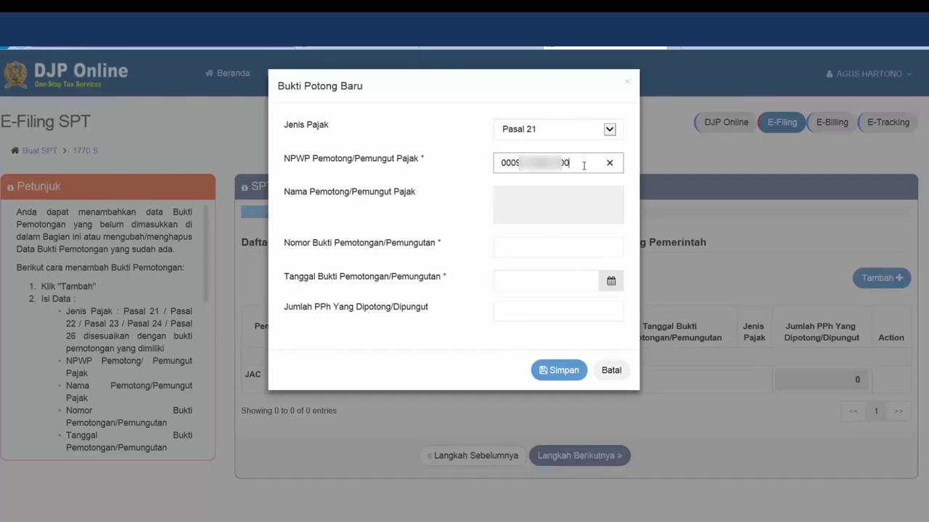
{"action": "type", "text": "0"}
{"action": "left_click", "coordinate": [560, 249]}
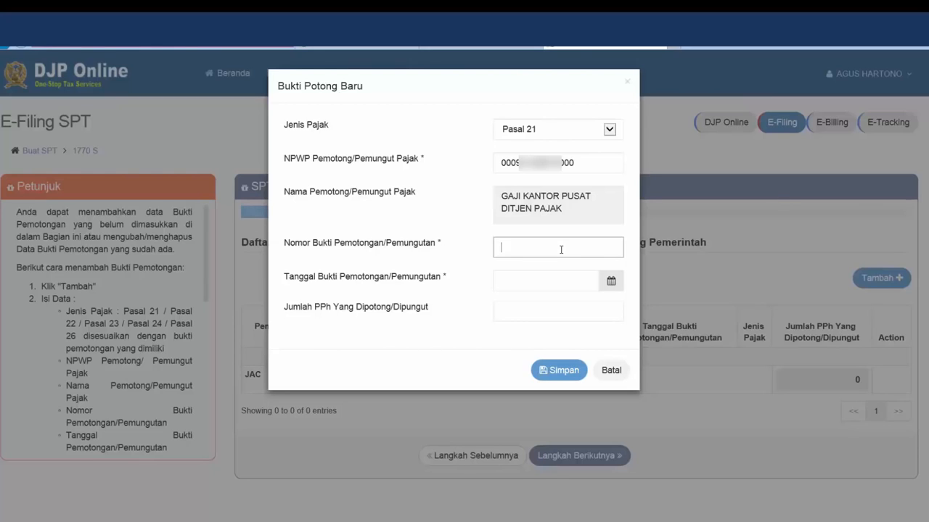
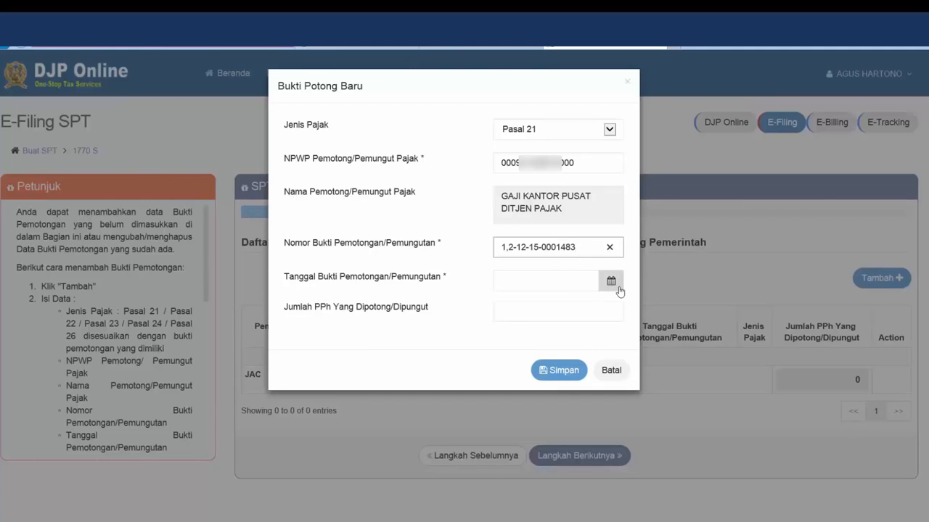
{"action": "left_click", "coordinate": [618, 290]}
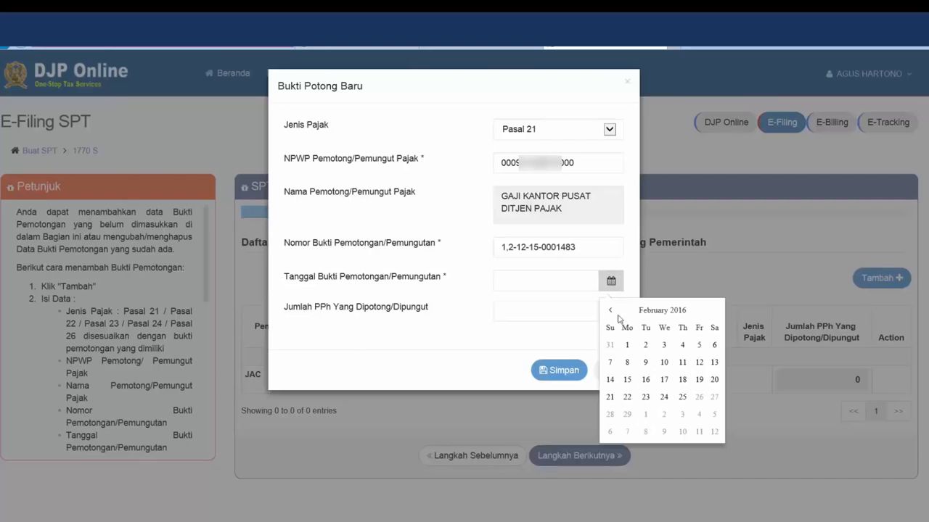
{"action": "left_click", "coordinate": [610, 311]}
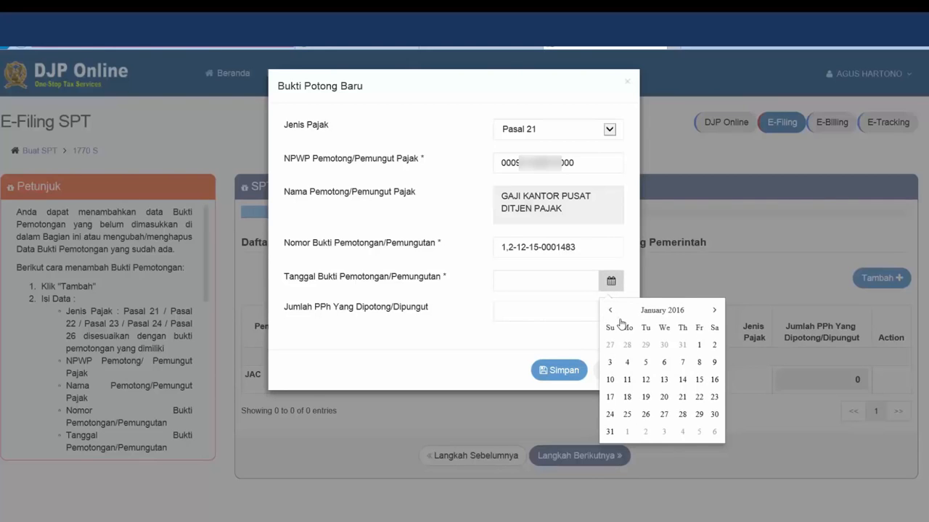
{"action": "left_click", "coordinate": [699, 362]}
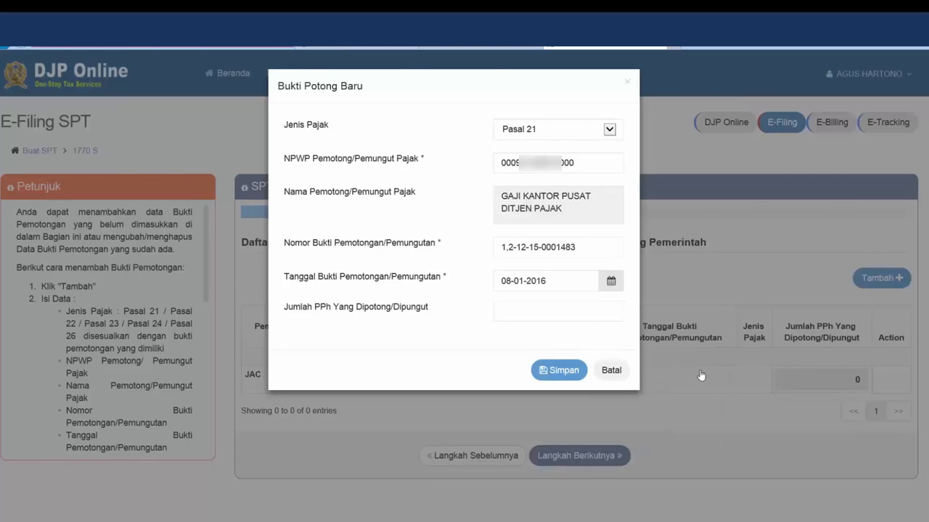
{"action": "left_click", "coordinate": [527, 317]}
{"action": "type", "text": "3.3"}
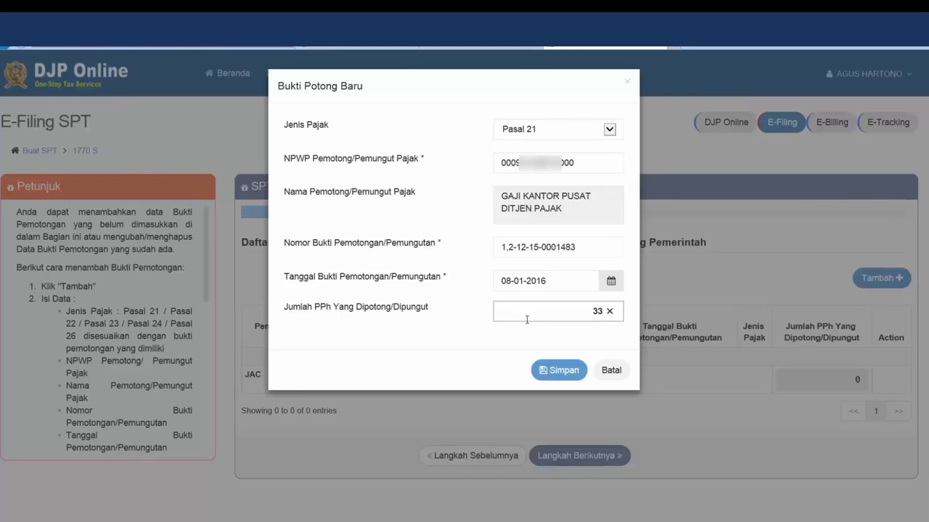
{"action": "type", "text": "45.400"}
{"action": "left_click", "coordinate": [578, 372]}
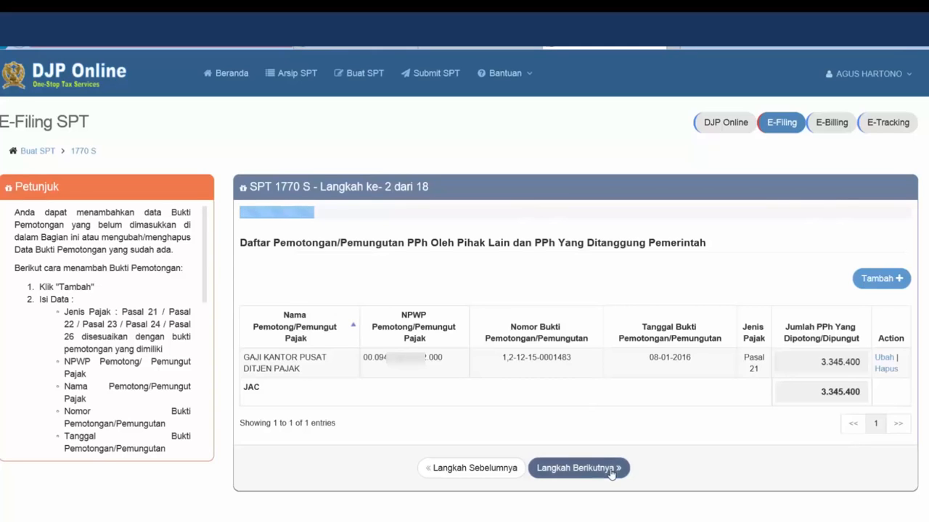
Enter 91.636.149 as net domestic employment income in step 3, then advance to step 4
{"action": "left_click", "coordinate": [611, 469]}
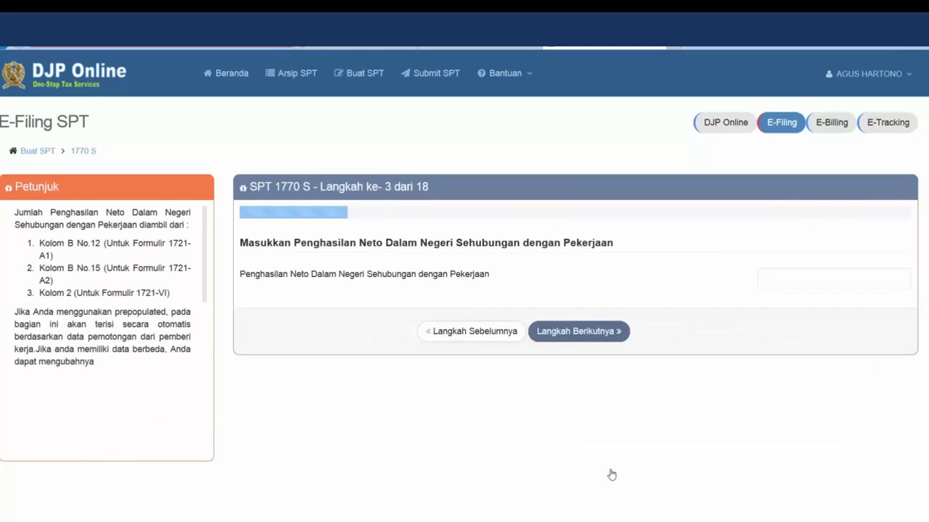
{"action": "left_click", "coordinate": [774, 284]}
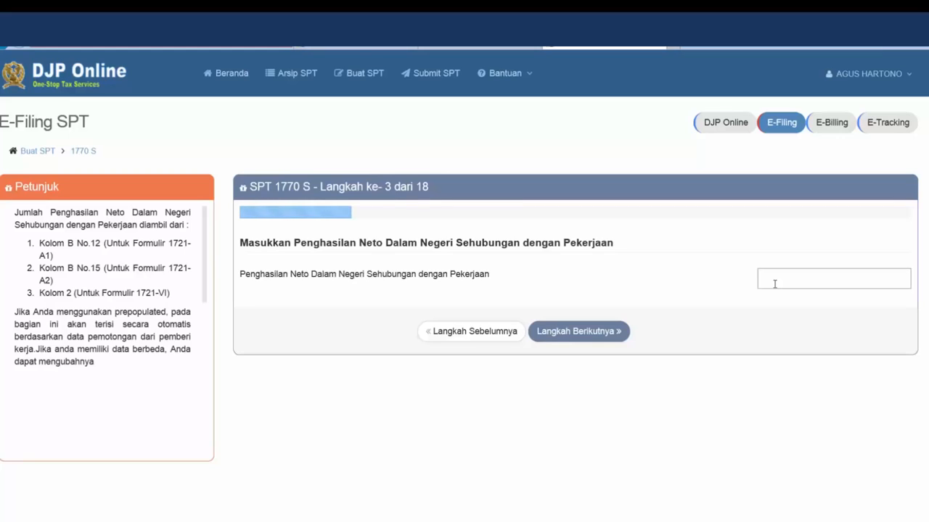
{"action": "type", "text": "91.636.149"}
{"action": "left_click", "coordinate": [614, 331]}
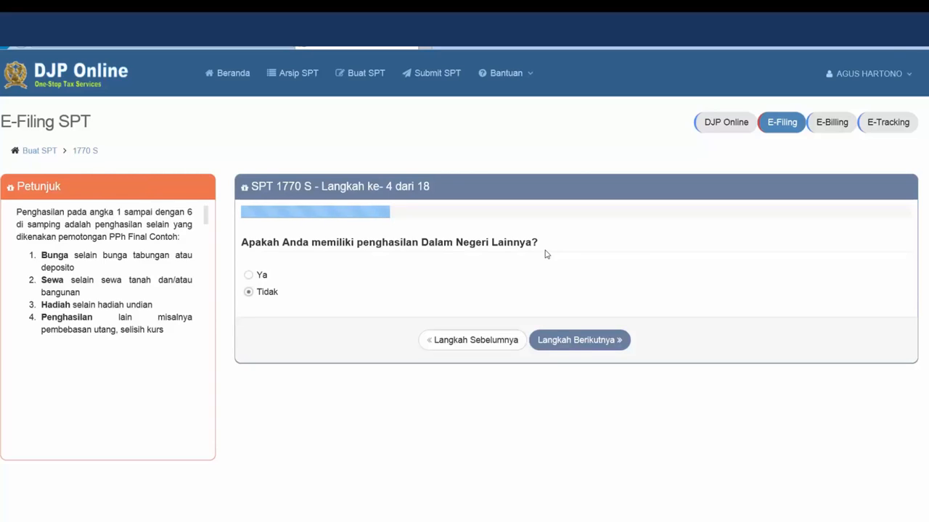
Answer Ya to other domestic income, enter 15.000.000 as Sewa income, and continue
{"action": "left_click", "coordinate": [250, 278]}
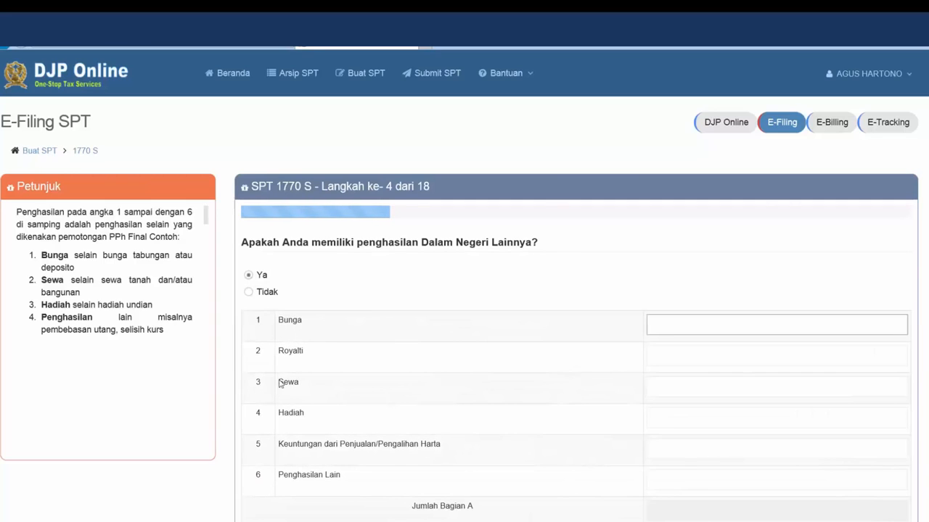
{"action": "left_click", "coordinate": [669, 389]}
{"action": "type", "text": "1"}
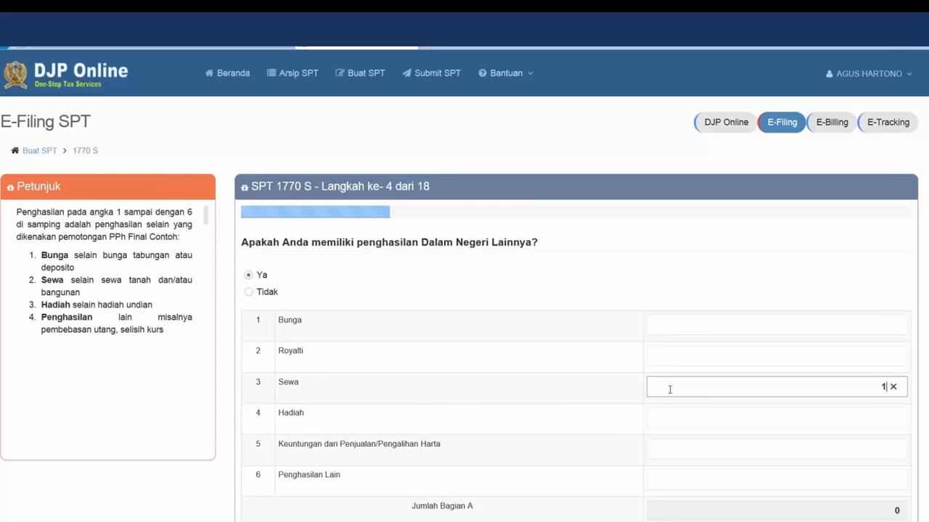
{"action": "type", "text": "5.000.000"}
{"action": "scroll", "coordinate": [662, 383], "scroll_direction": "down", "scroll_amount": 2}
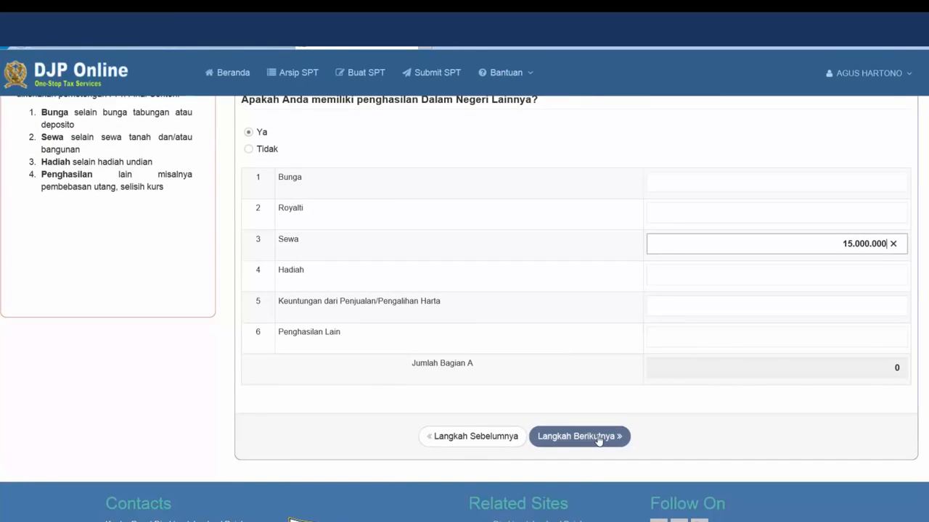
{"action": "left_click", "coordinate": [599, 438]}
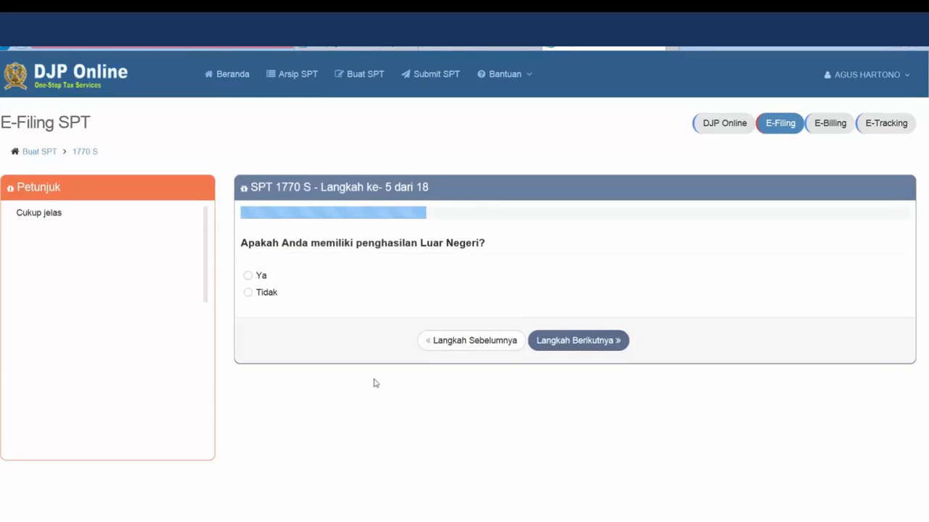
Answer Tidak to foreign income and advance to step 6
{"action": "left_click", "coordinate": [247, 294]}
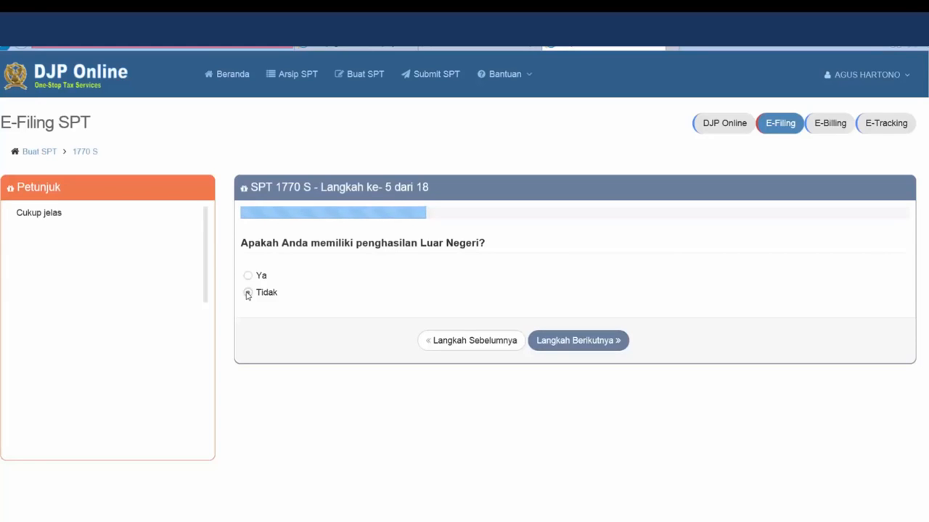
{"action": "left_click", "coordinate": [579, 341]}
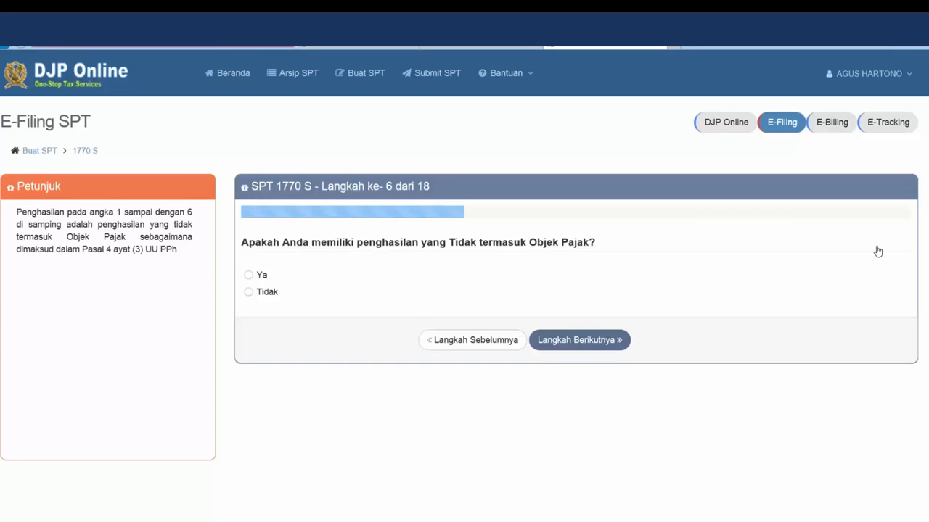
Answer Ya to non-taxable income, enter 250.000.000 as Warisan, and advance to step 7
{"action": "key", "text": "space"}
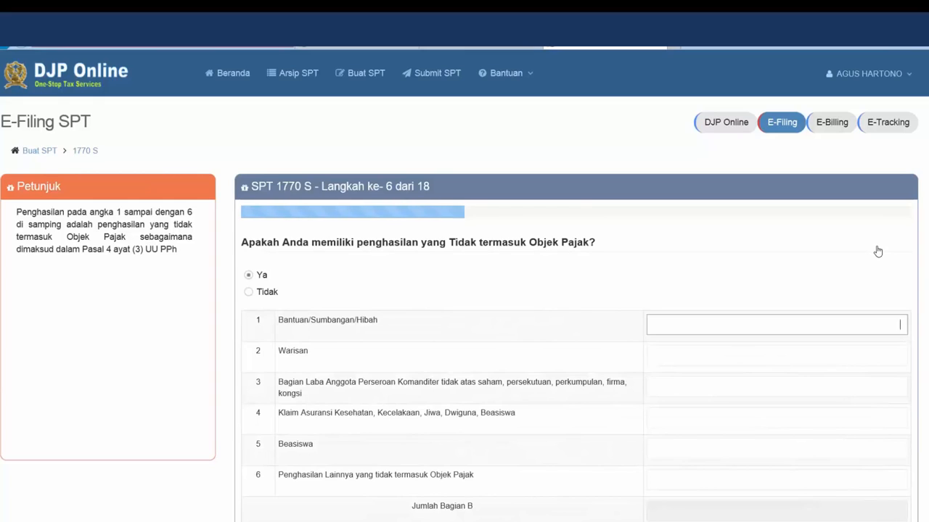
{"action": "key", "text": "Tab"}
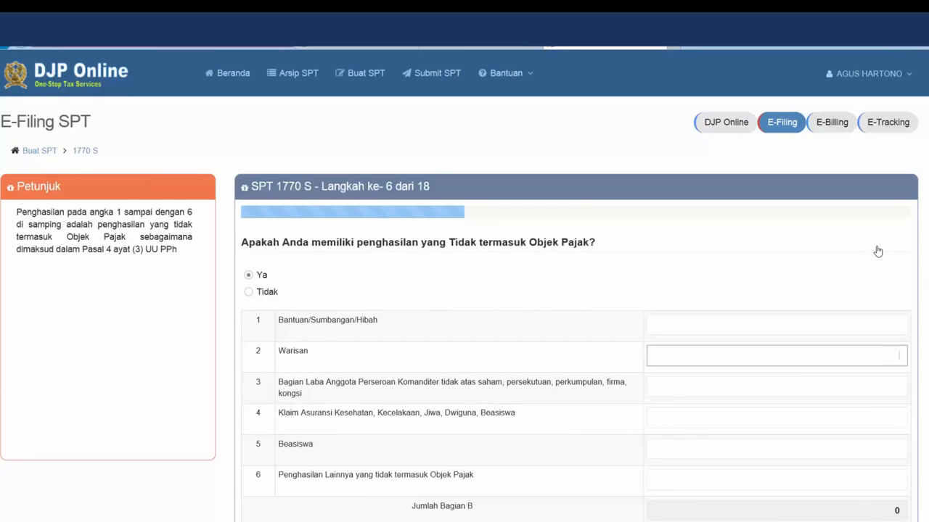
{"action": "type", "text": "250.000.000"}
{"action": "scroll", "coordinate": [877, 251], "scroll_direction": "down", "scroll_amount": 1}
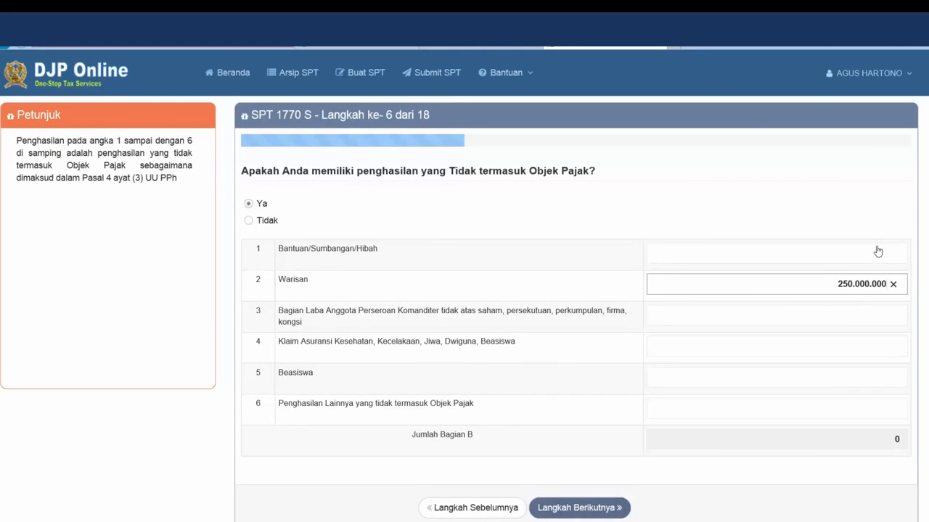
{"action": "key", "text": "Return"}
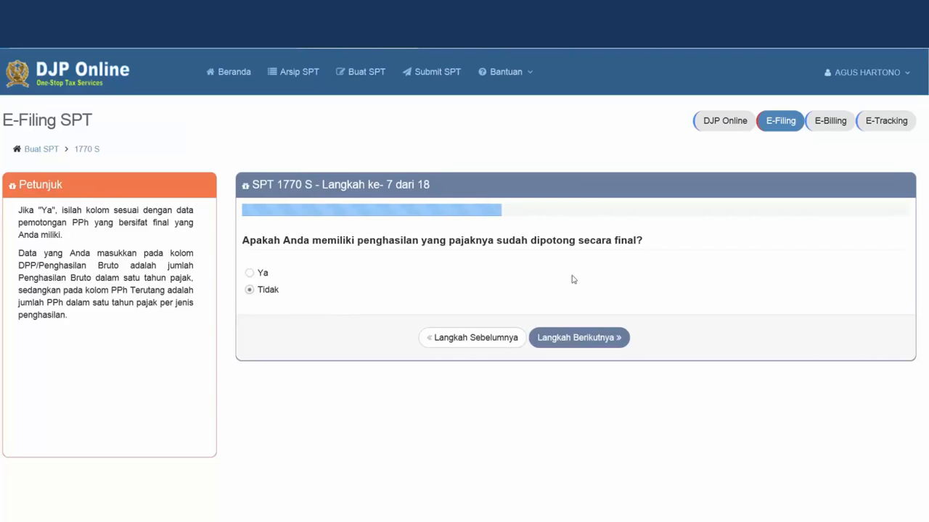
Answer Ya to having final-taxed income and start a new Bagian A income entry
{"action": "left_click", "coordinate": [257, 275]}
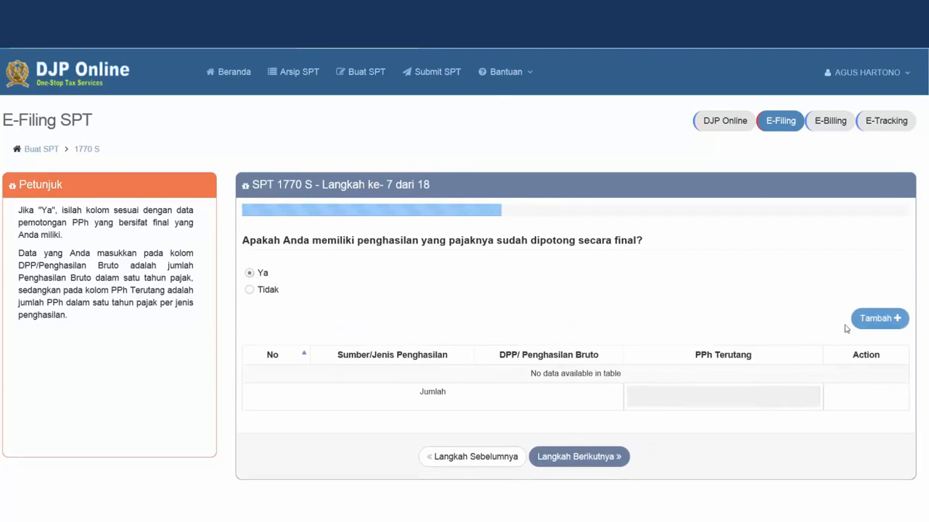
{"action": "left_click", "coordinate": [867, 330]}
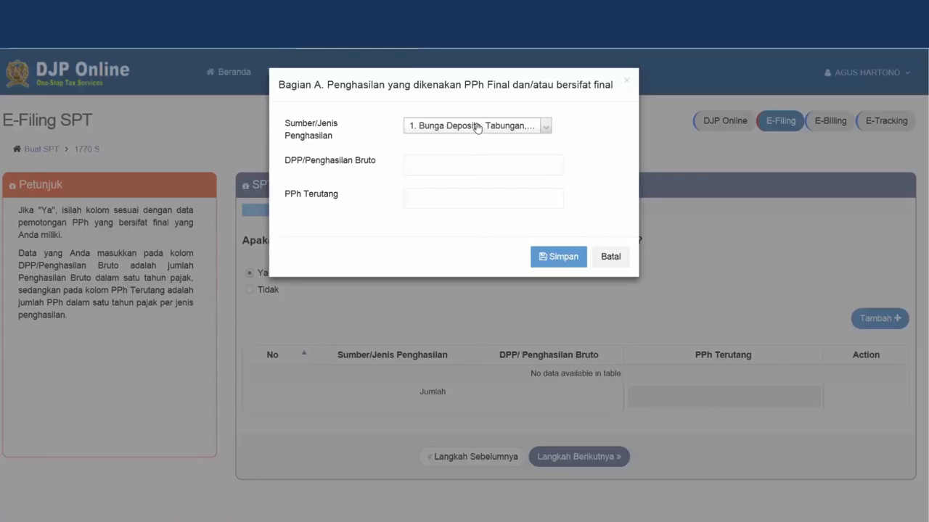
Save a Sewa Atas Tanah dan Bangunan entry: gross 10.000.000, PPh Terutang 1.000.000
{"action": "left_click", "coordinate": [547, 126]}
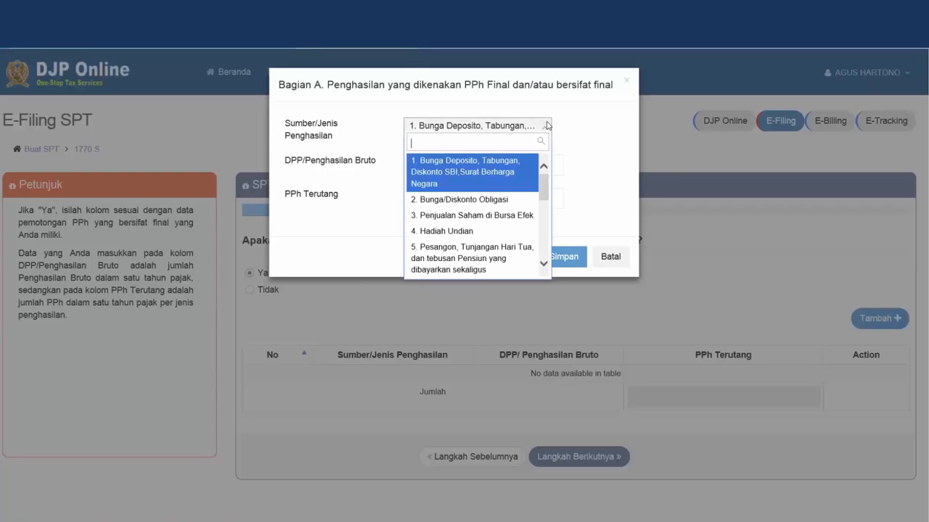
{"action": "left_click_drag", "start_coordinate": [543, 196], "coordinate": [549, 226]}
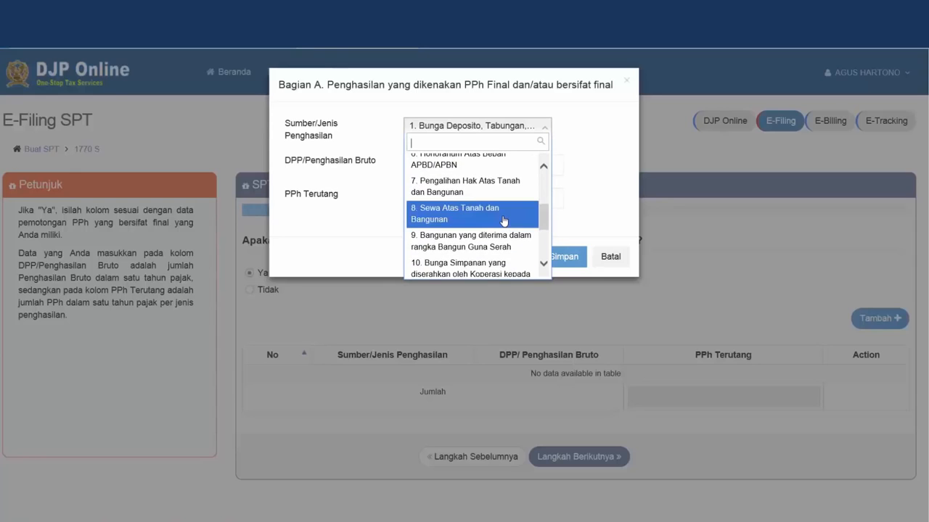
{"action": "left_click", "coordinate": [504, 221]}
{"action": "left_click", "coordinate": [528, 168]}
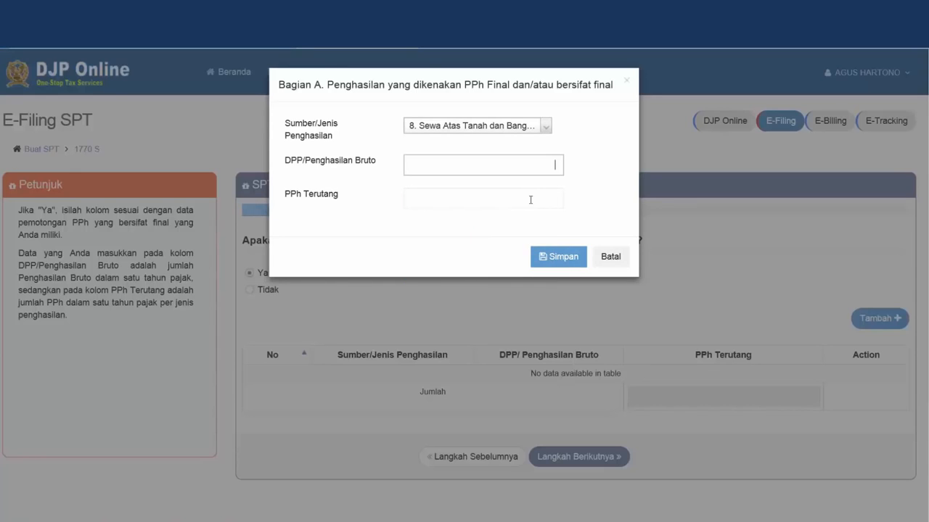
{"action": "type", "text": "10.000.000"}
{"action": "left_click", "coordinate": [530, 200]}
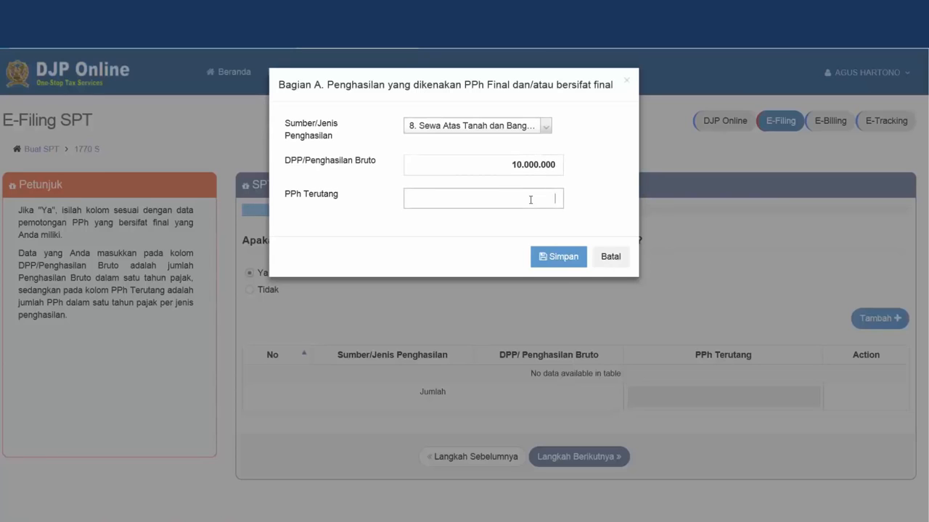
{"action": "type", "text": "1.000.000"}
{"action": "key", "text": "Tab"}
{"action": "key", "text": "Return"}
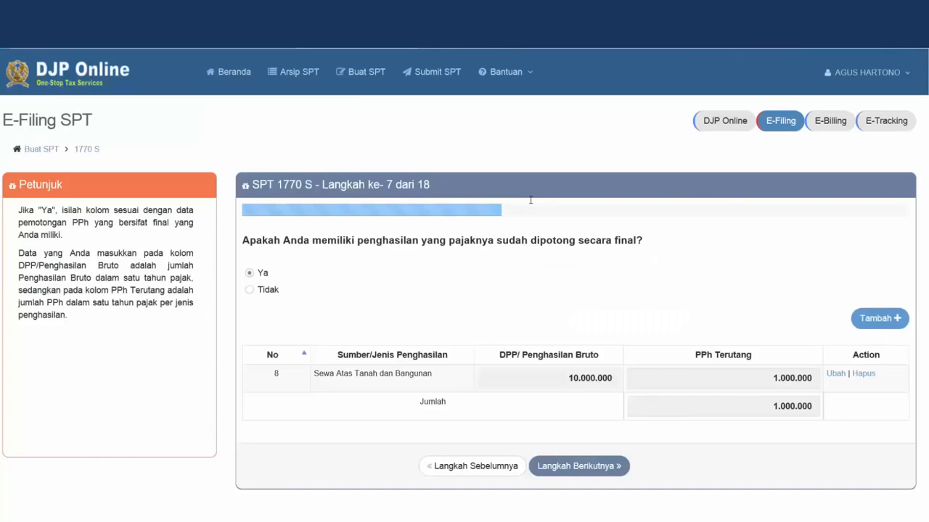
Continue to the assets step and answer Ya to owning assets
{"action": "scroll", "coordinate": [530, 199], "scroll_direction": "down", "scroll_amount": 1}
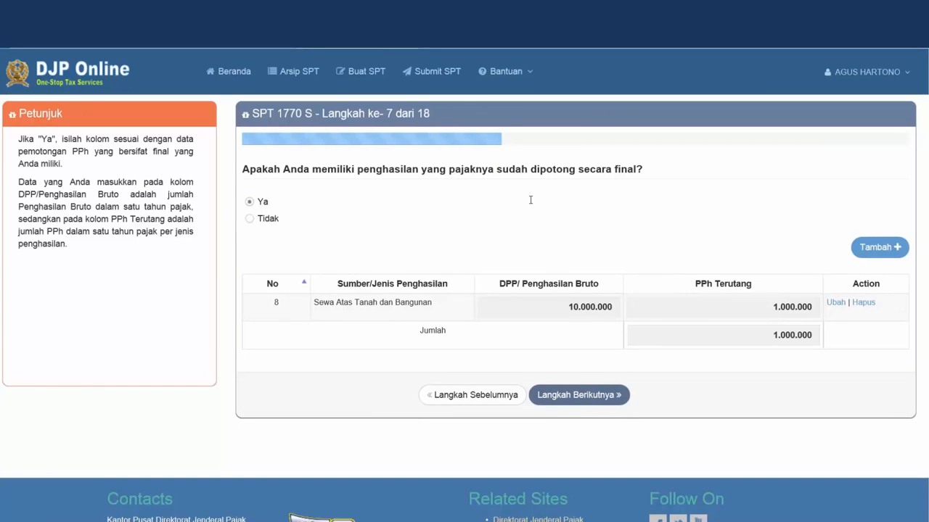
{"action": "left_click", "coordinate": [580, 394]}
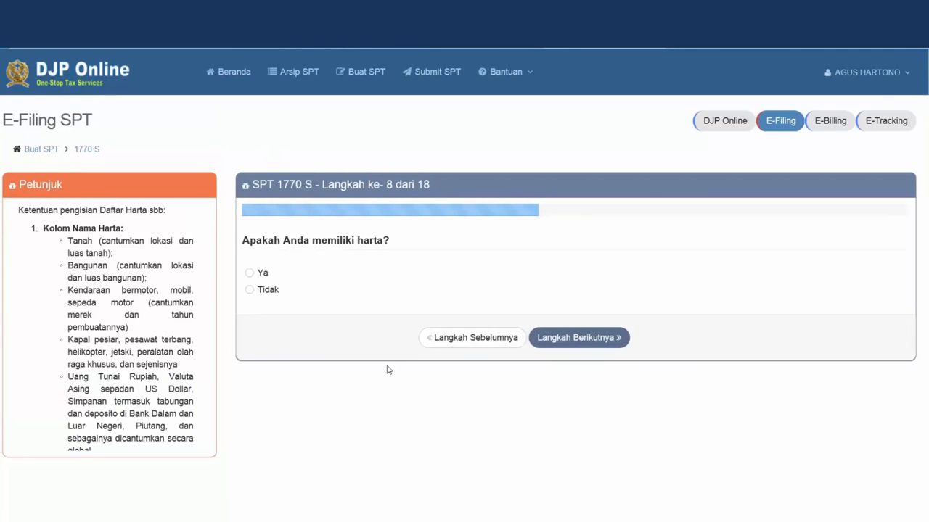
{"action": "left_click", "coordinate": [262, 274]}
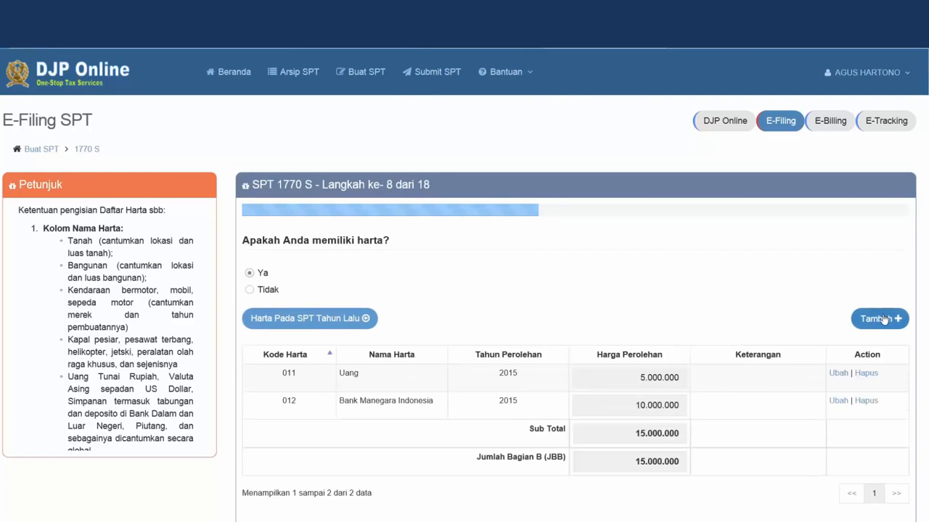
Start a new asset with code 042-Sepeda Motor named Yahonda Vamio
{"action": "left_click", "coordinate": [883, 320]}
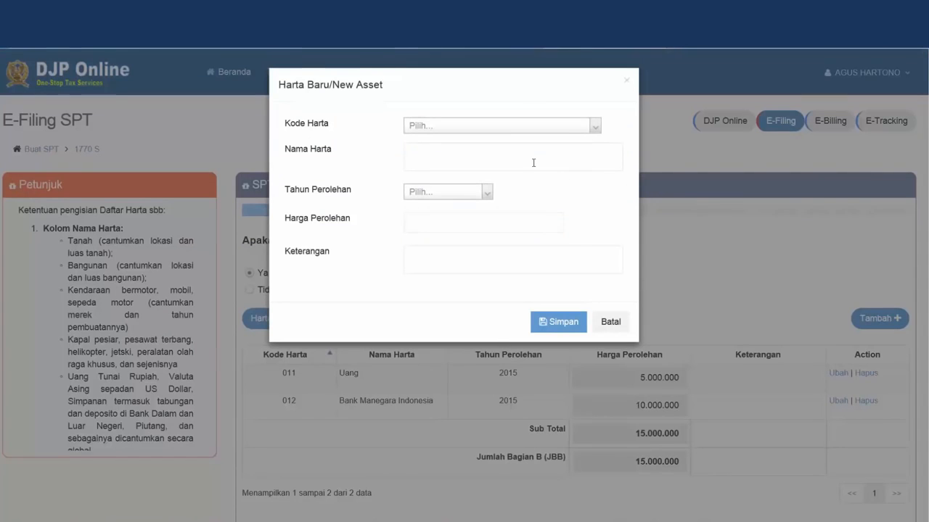
{"action": "left_click", "coordinate": [528, 132]}
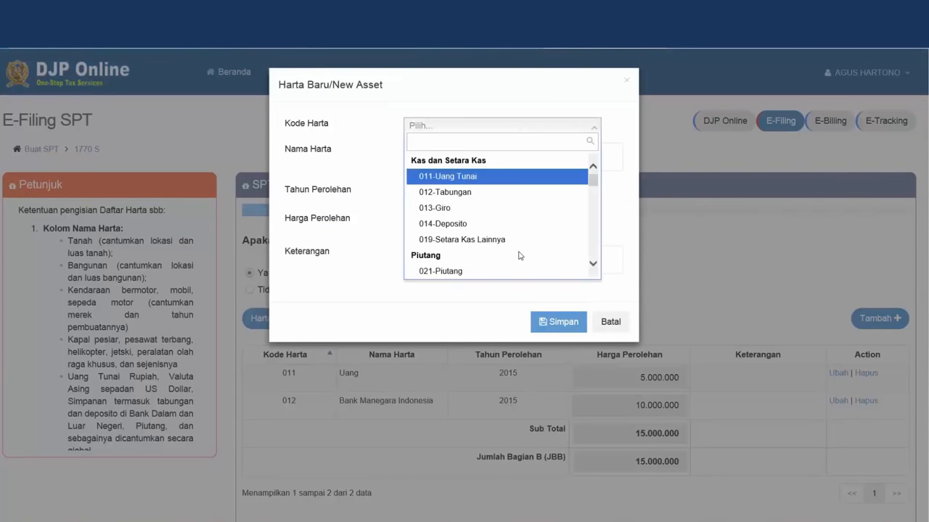
{"action": "scroll", "coordinate": [519, 254], "scroll_direction": "down", "scroll_amount": 2}
{"action": "scroll", "coordinate": [519, 254], "scroll_direction": "down", "scroll_amount": 3}
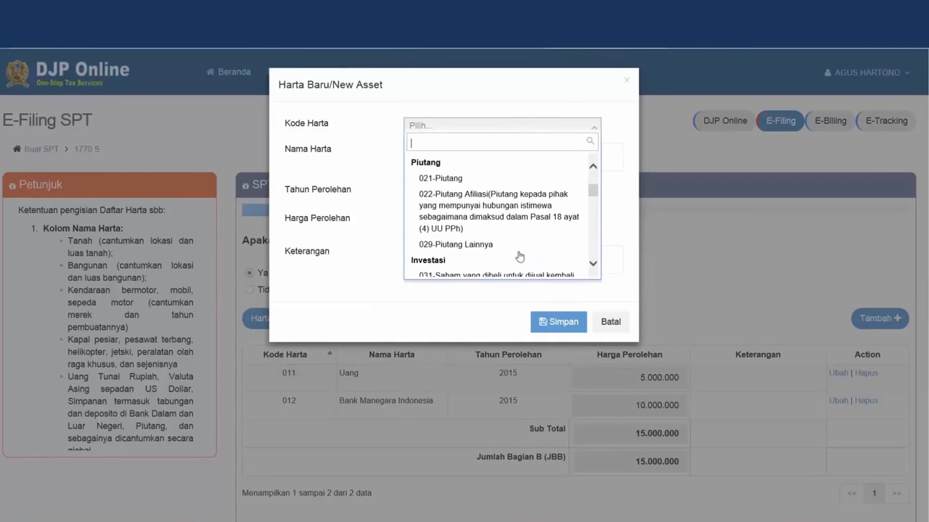
{"action": "scroll", "coordinate": [520, 256], "scroll_direction": "down", "scroll_amount": 3}
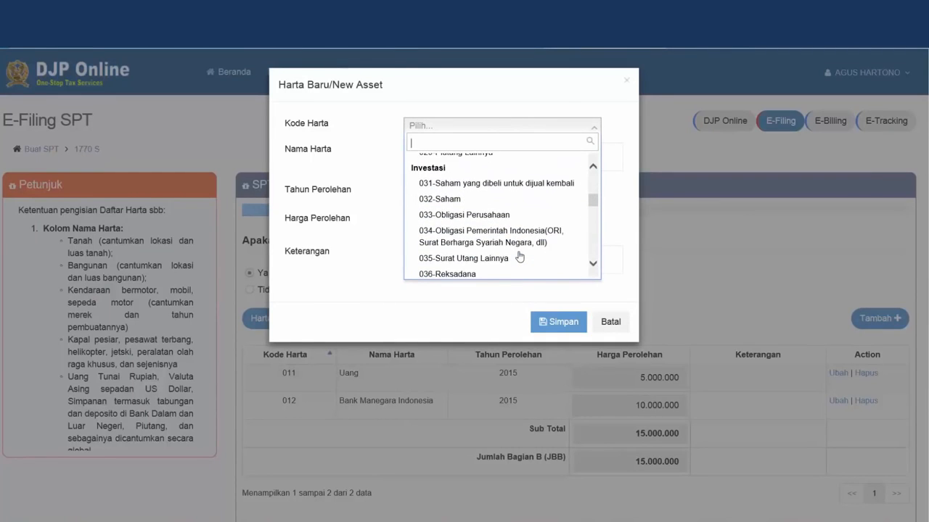
{"action": "scroll", "coordinate": [519, 256], "scroll_direction": "down", "scroll_amount": 3}
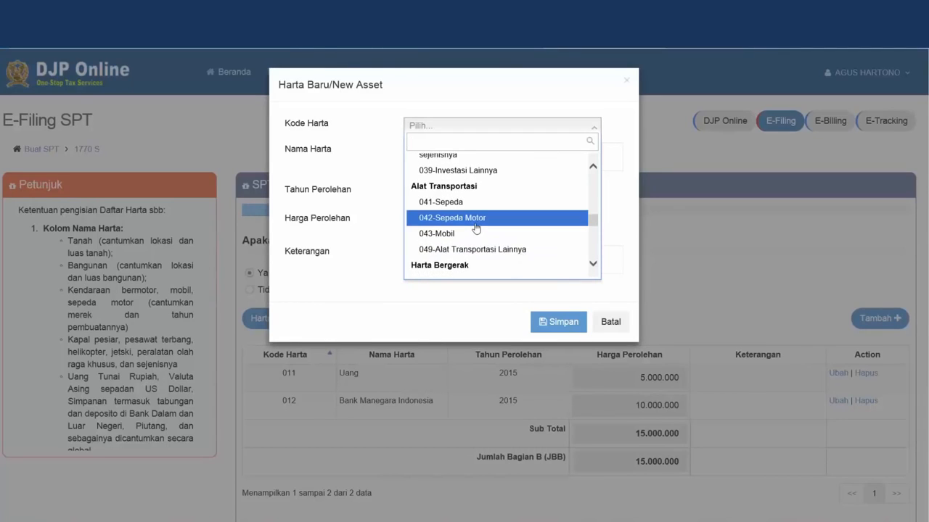
{"action": "left_click", "coordinate": [476, 228]}
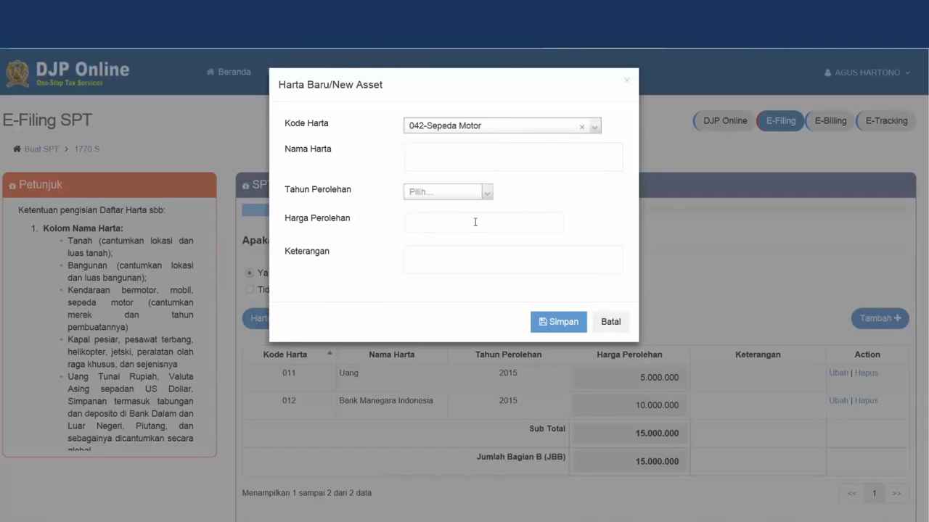
{"action": "left_click", "coordinate": [453, 147]}
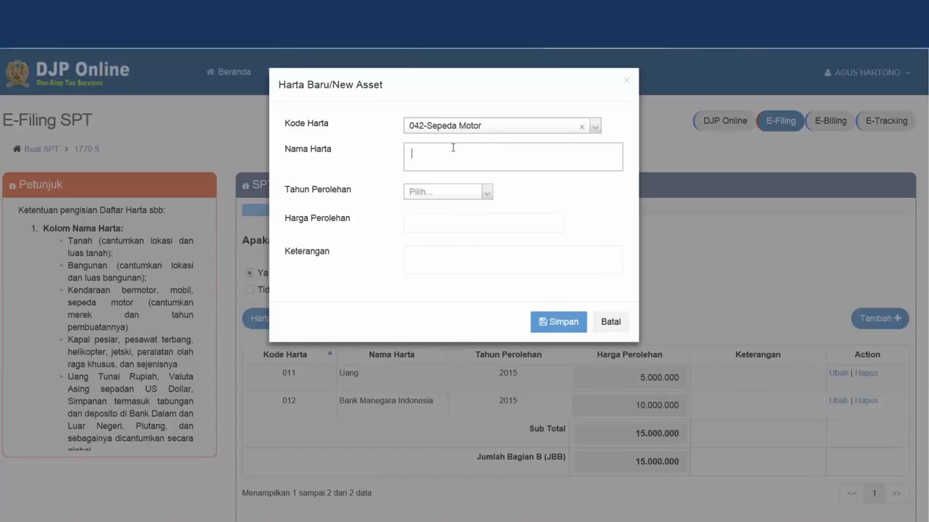
{"action": "type", "text": "Yahonda Vamio"}
Give it acquisition year 2014, price 15000000 and plate/BPKB notes, save, and continue
{"action": "left_click", "coordinate": [487, 192]}
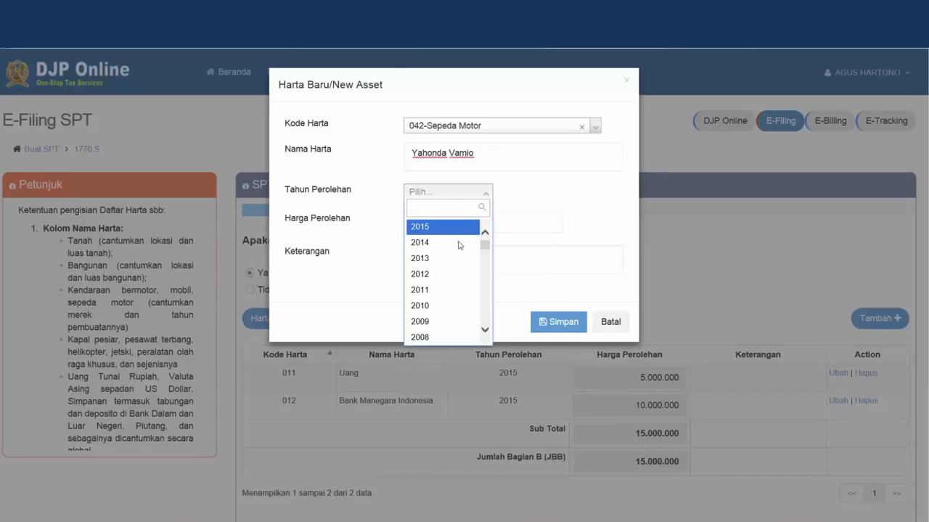
{"action": "left_click", "coordinate": [457, 243]}
{"action": "left_click", "coordinate": [453, 218]}
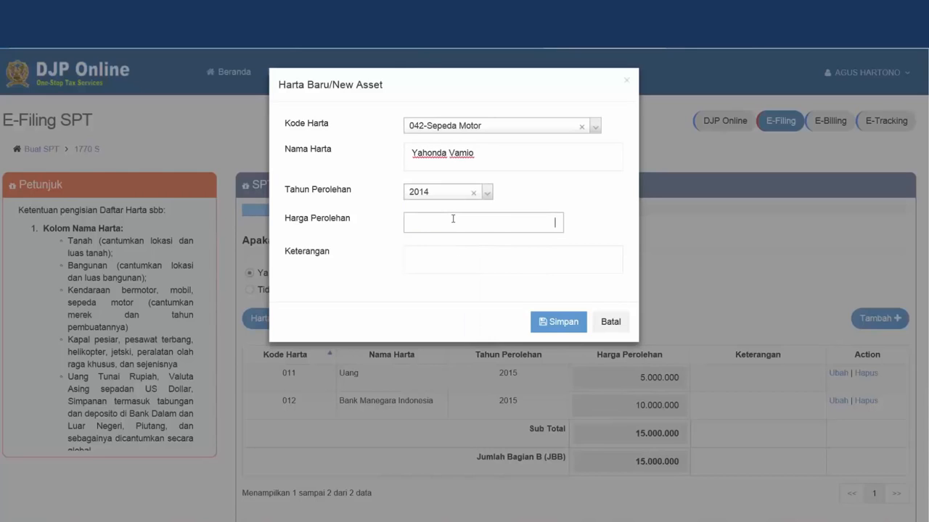
{"action": "type", "text": "15000000"}
{"action": "key", "text": "Tab"}
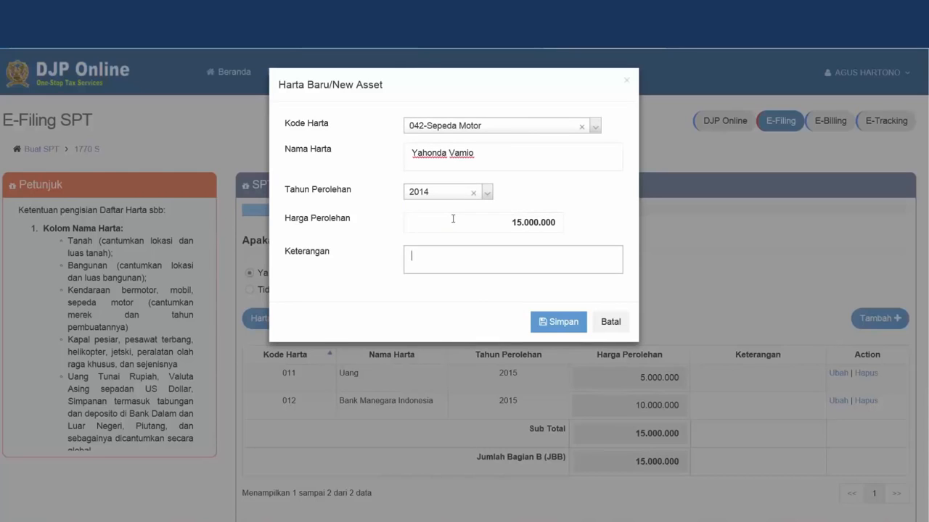
{"action": "type", "text": "B168OKE;"}
{"action": "key", "text": "Return"}
{"action": "type", "text": "BPKB"}
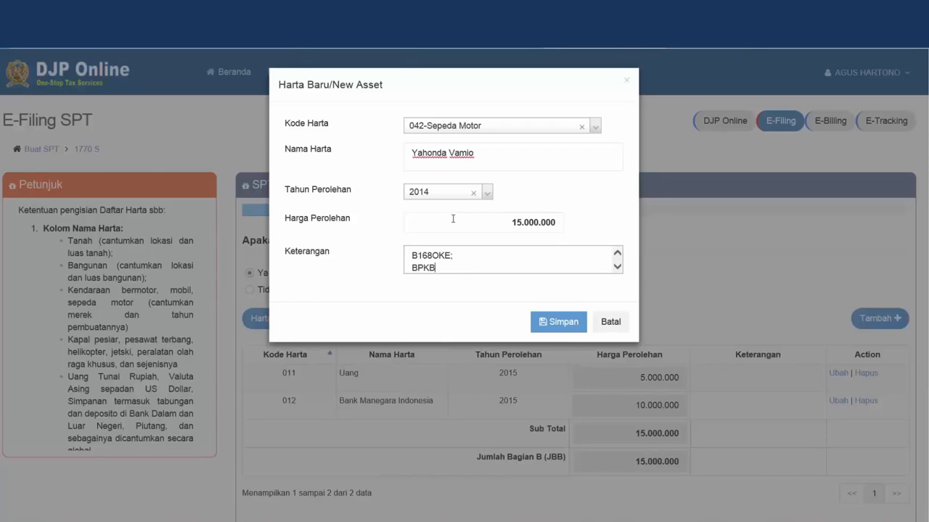
{"action": "type", "text": ": A12345"}
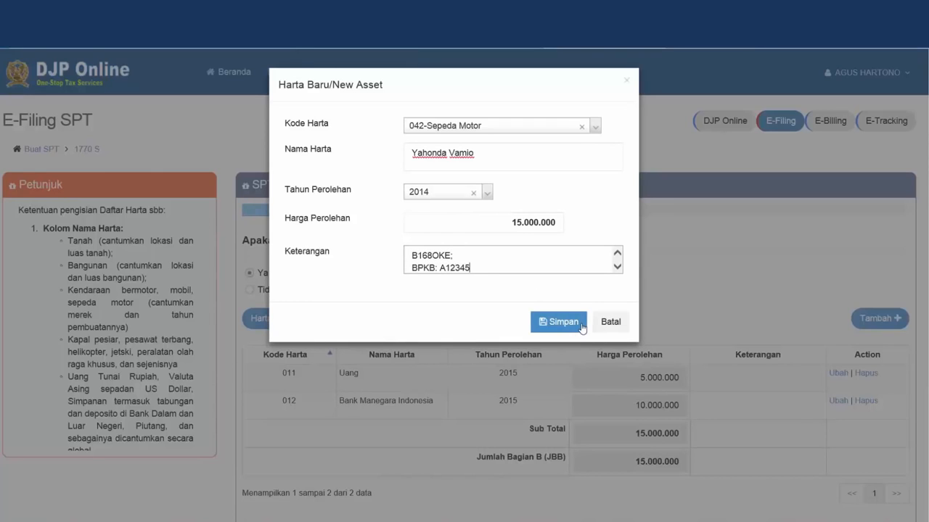
{"action": "left_click", "coordinate": [582, 328]}
{"action": "scroll", "coordinate": [613, 482], "scroll_direction": "down", "scroll_amount": 1}
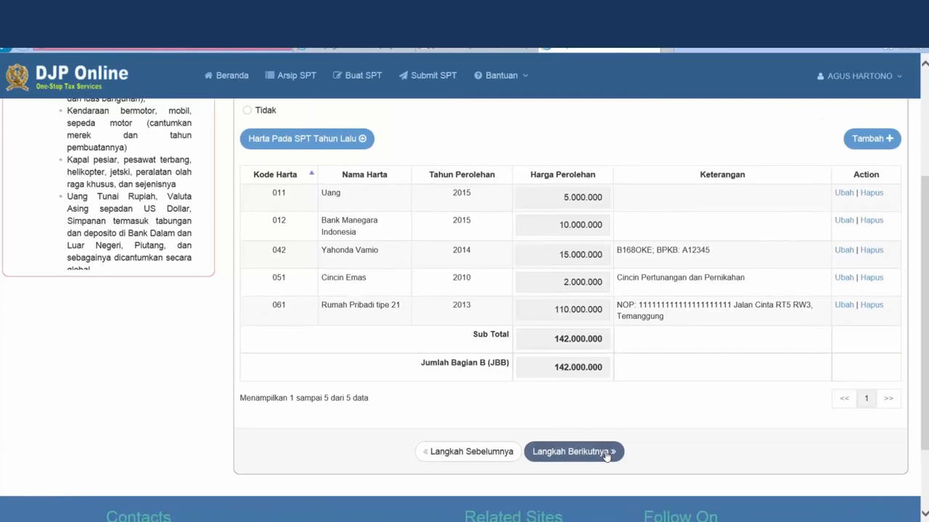
{"action": "left_click", "coordinate": [605, 451]}
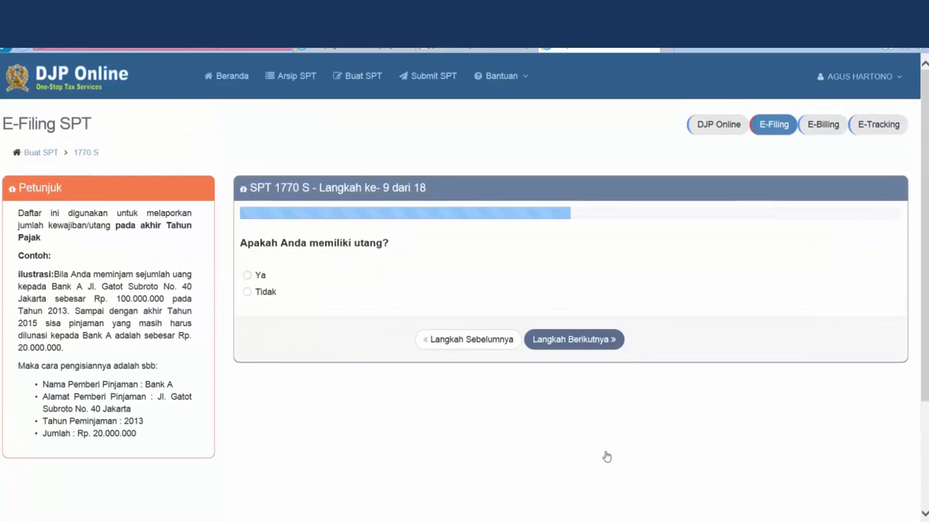
Answer Ya to having debts and start a new debt with code 101
{"action": "left_click", "coordinate": [261, 278]}
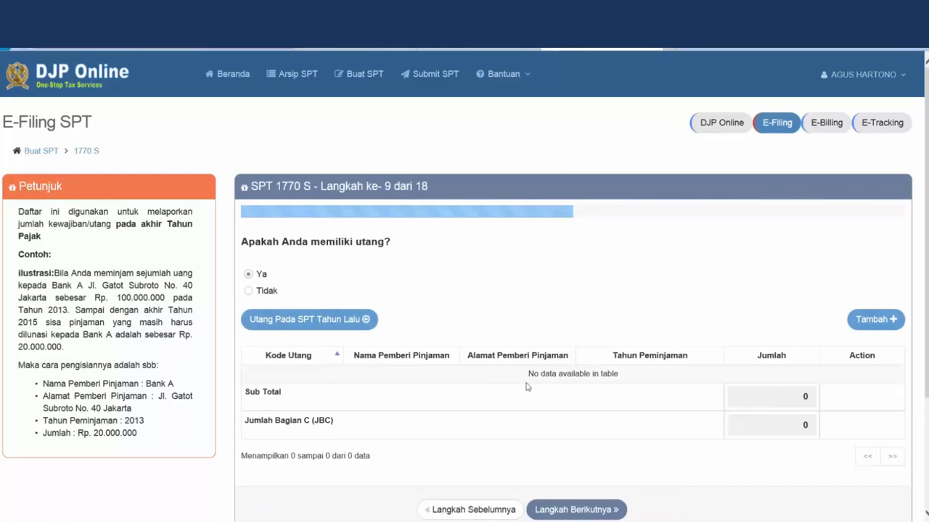
{"action": "scroll", "coordinate": [527, 386], "scroll_direction": "down", "scroll_amount": 1}
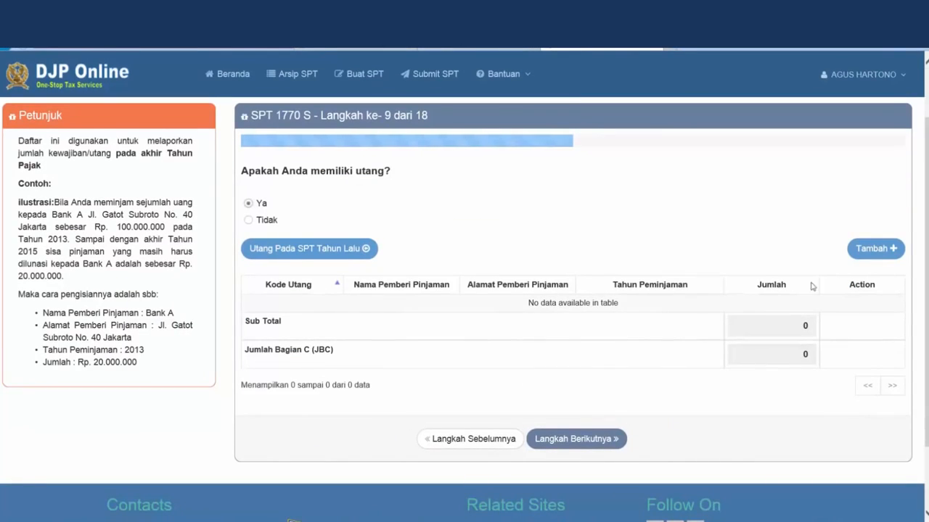
{"action": "left_click", "coordinate": [865, 250]}
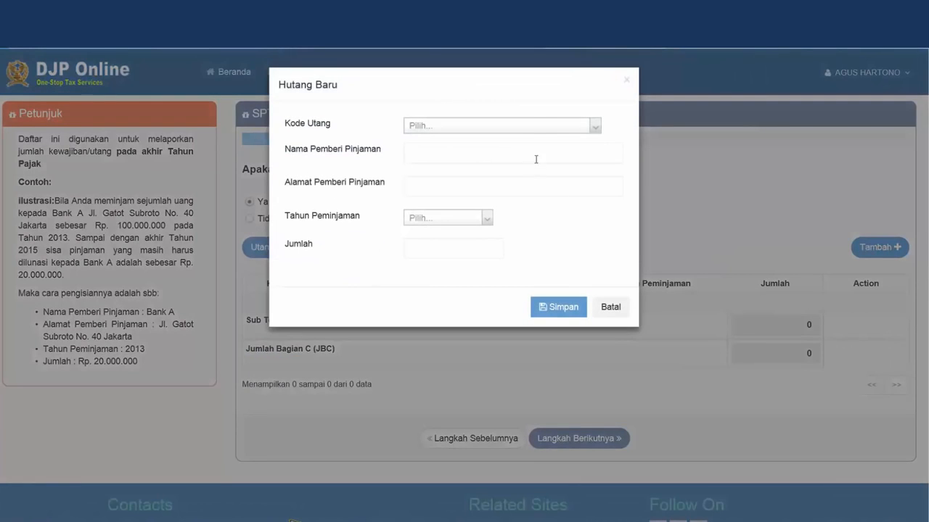
{"action": "left_click", "coordinate": [529, 128]}
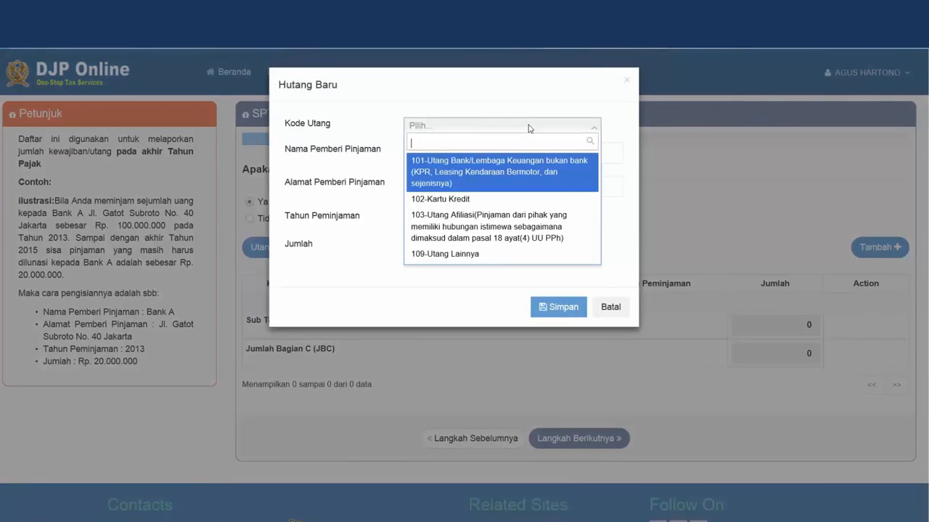
{"action": "left_click", "coordinate": [518, 181]}
Save the loan from KPR Bank Bing Bung, Temanggung, year 2013, amount 60000000
{"action": "left_click", "coordinate": [498, 157]}
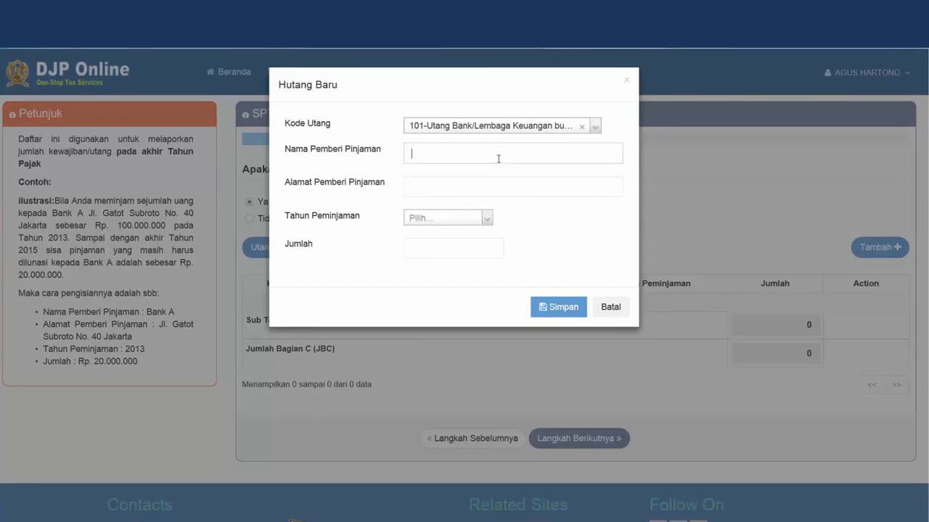
{"action": "type", "text": "KPR "}
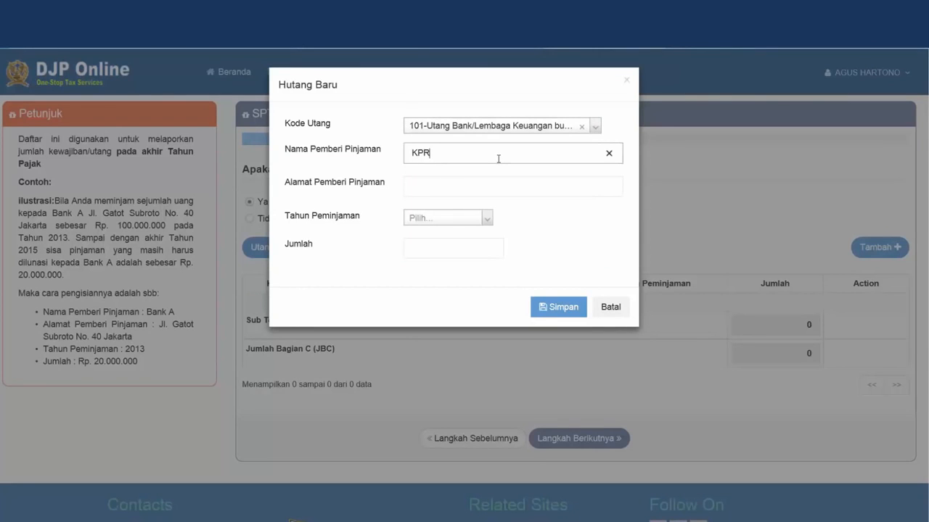
{"action": "type", "text": "Bank Bing Bung"}
{"action": "left_click", "coordinate": [501, 186]}
{"action": "type", "text": "Temanggung"}
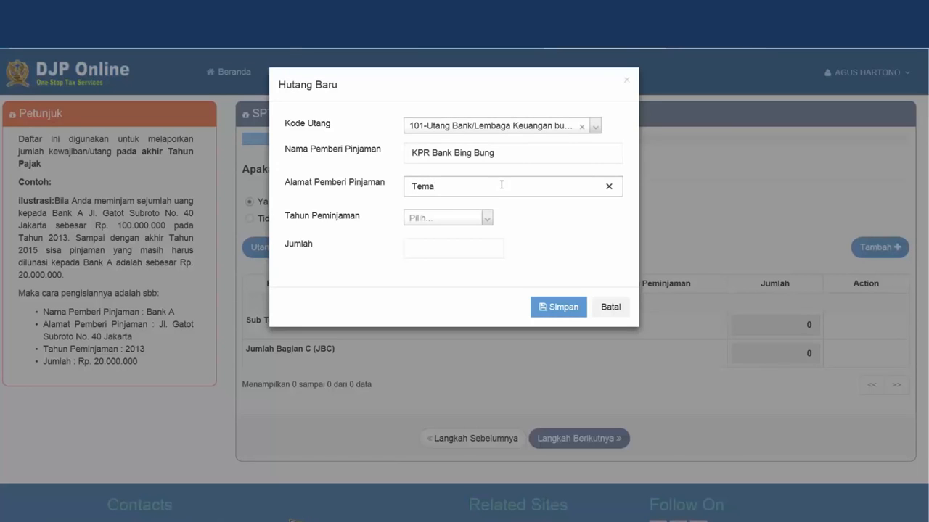
{"action": "left_click", "coordinate": [488, 222]}
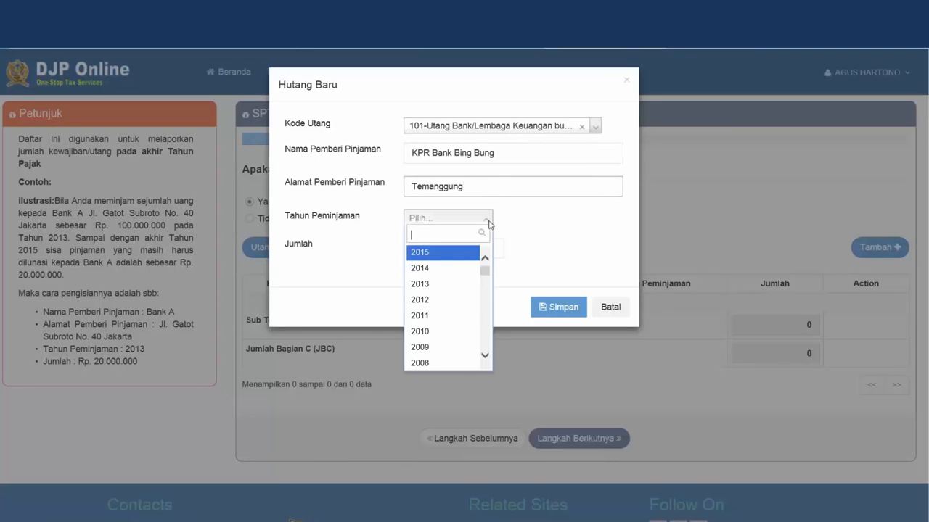
{"action": "left_click", "coordinate": [449, 284]}
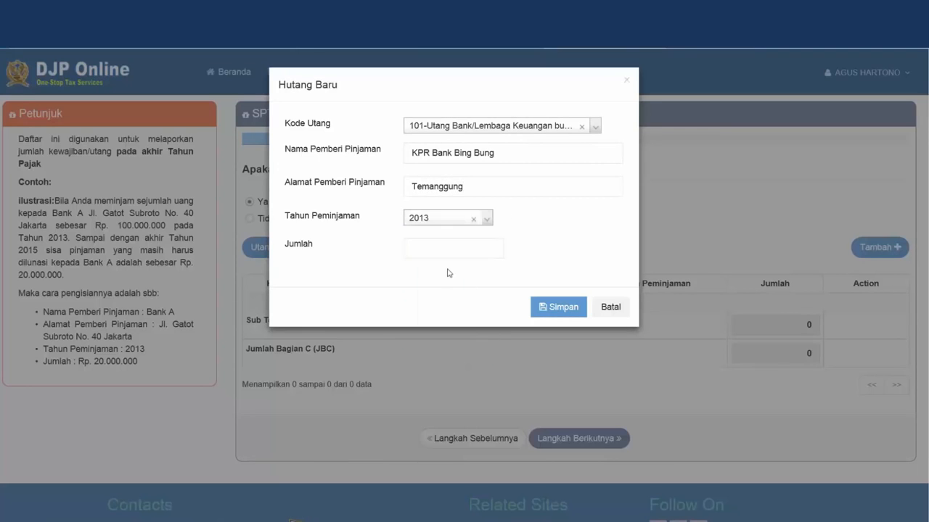
{"action": "left_click", "coordinate": [447, 249]}
{"action": "type", "text": "60000000"}
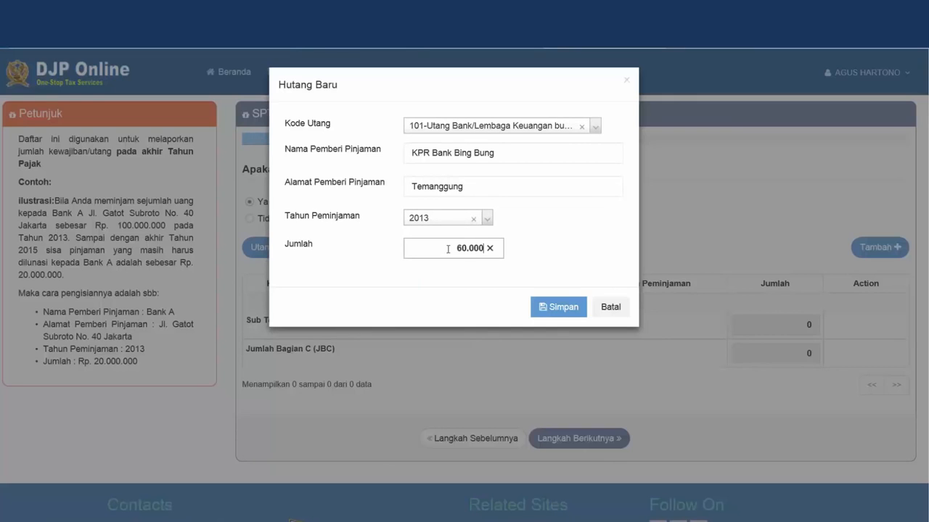
{"action": "left_click", "coordinate": [550, 308]}
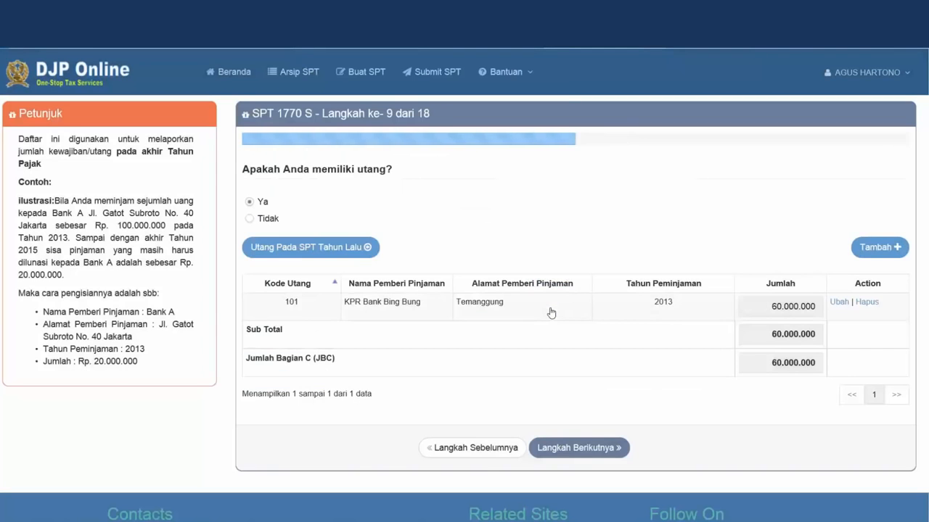
Add a 102-Kartu Kredit debt: Sitibang, Jakarta, 2015, amount 1234500
{"action": "left_click", "coordinate": [879, 247]}
{"action": "left_click", "coordinate": [419, 128]}
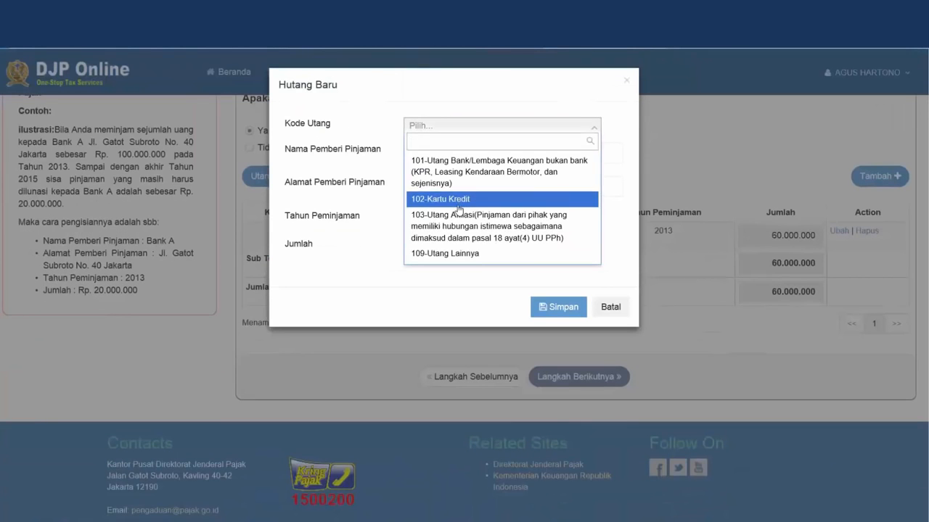
{"action": "left_click", "coordinate": [428, 197]}
{"action": "left_click", "coordinate": [446, 151]}
{"action": "type", "text": "Sitibang"}
{"action": "left_click", "coordinate": [441, 182]}
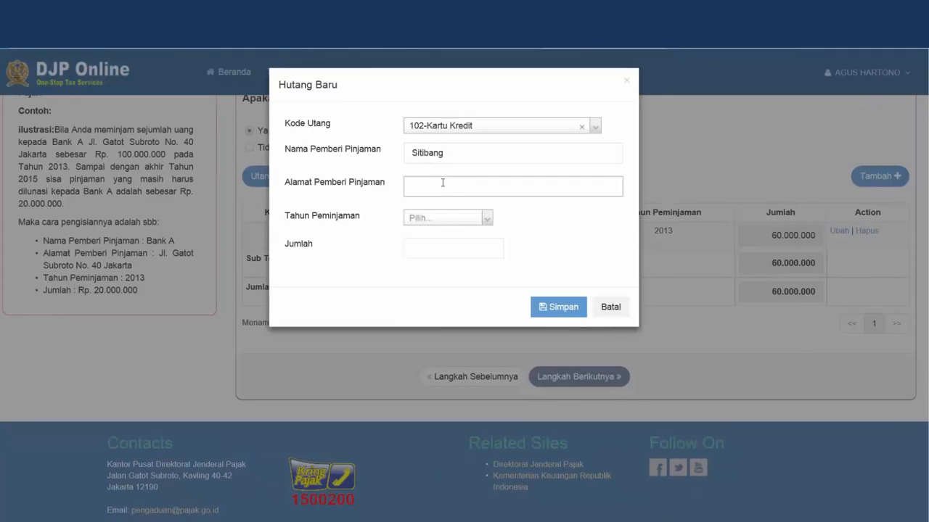
{"action": "type", "text": "Jakarta"}
{"action": "left_click", "coordinate": [461, 217]}
{"action": "left_click", "coordinate": [452, 258]}
{"action": "left_click", "coordinate": [453, 247]}
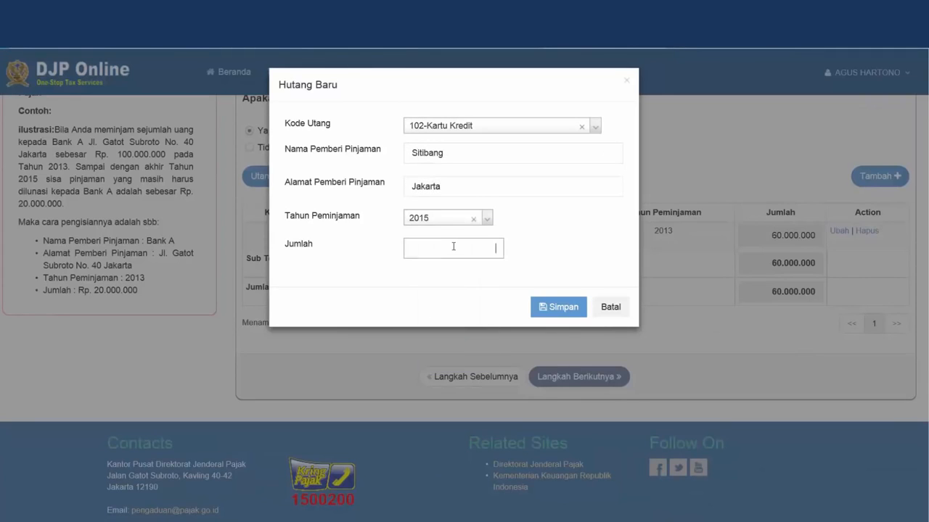
{"action": "type", "text": "1234500"}
{"action": "left_click", "coordinate": [573, 312]}
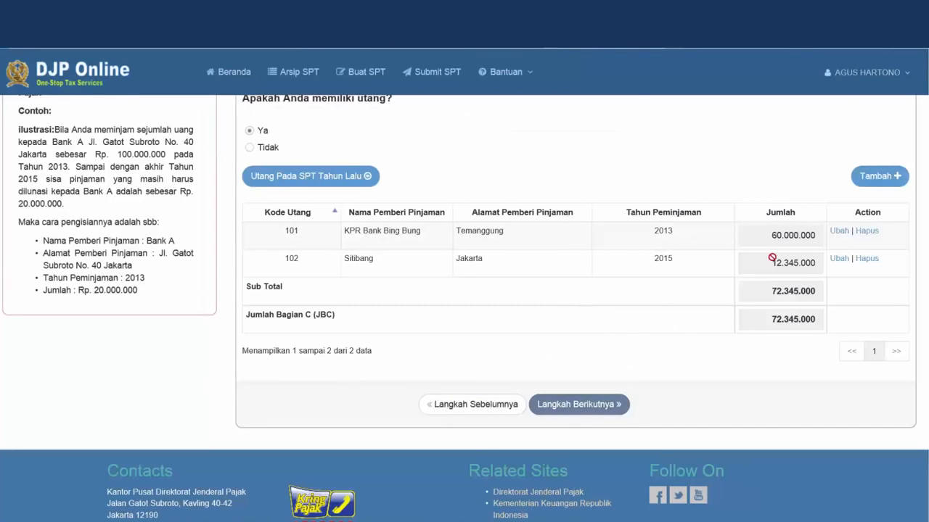
Add a code 101 debt from Yahonda Finance, Jakarta, 2014, 8000000, then continue to step 10
{"action": "left_click", "coordinate": [870, 176]}
{"action": "left_click", "coordinate": [561, 131]}
{"action": "left_click", "coordinate": [561, 178]}
{"action": "left_click", "coordinate": [510, 152]}
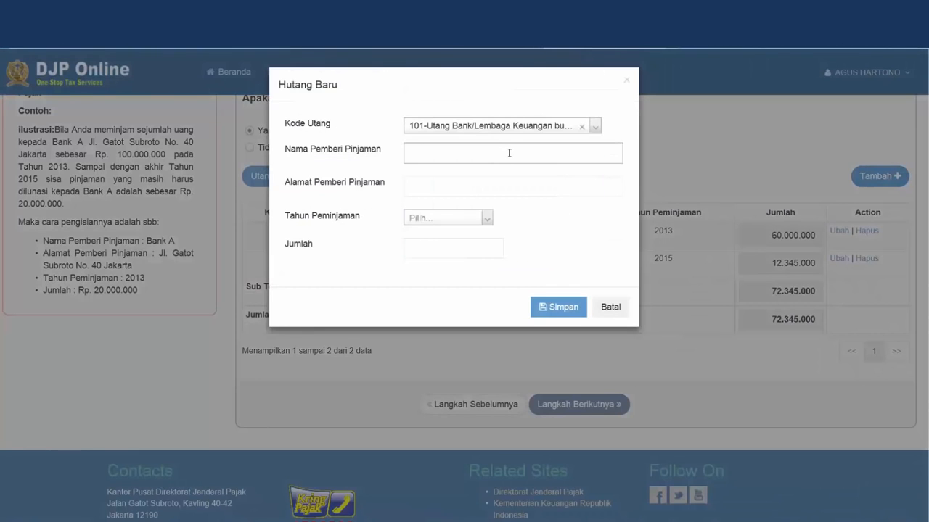
{"action": "type", "text": "Yahonda Finance"}
{"action": "left_click", "coordinate": [499, 188]}
{"action": "type", "text": "Jakarta"}
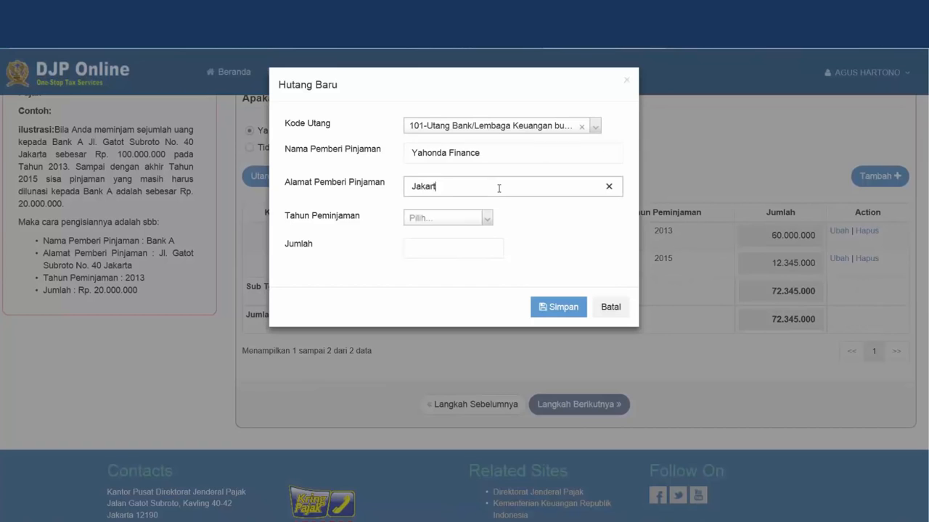
{"action": "left_click", "coordinate": [486, 216]}
{"action": "left_click", "coordinate": [435, 265]}
{"action": "left_click", "coordinate": [453, 242]}
{"action": "type", "text": "8000000"}
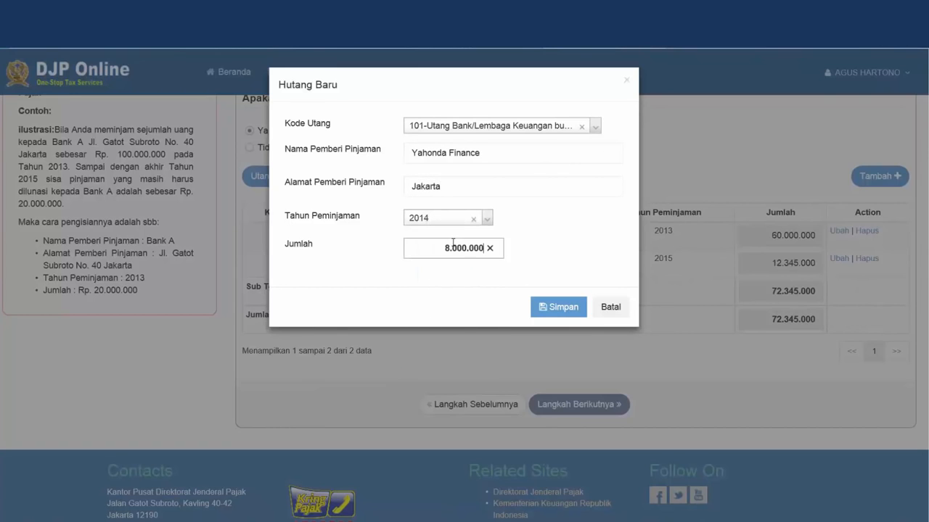
{"action": "left_click", "coordinate": [574, 312]}
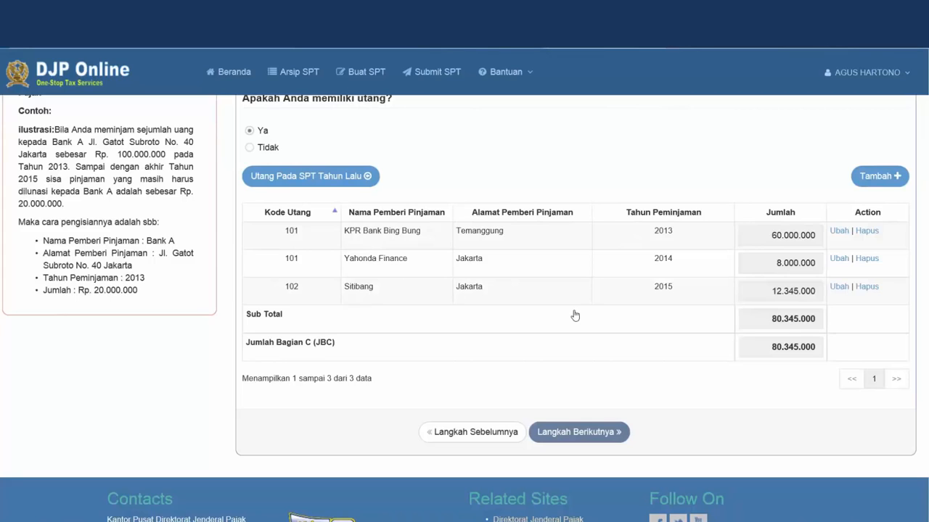
{"action": "left_click", "coordinate": [622, 434]}
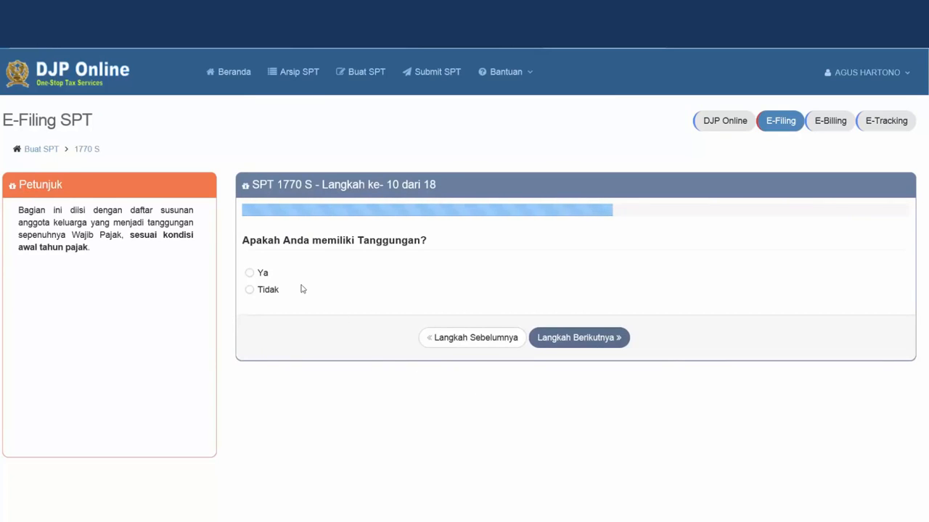
Answer Ya to dependents and save a child with name, NIK, Anak Kandung relationship and occupation Balita
{"action": "left_click", "coordinate": [250, 274]}
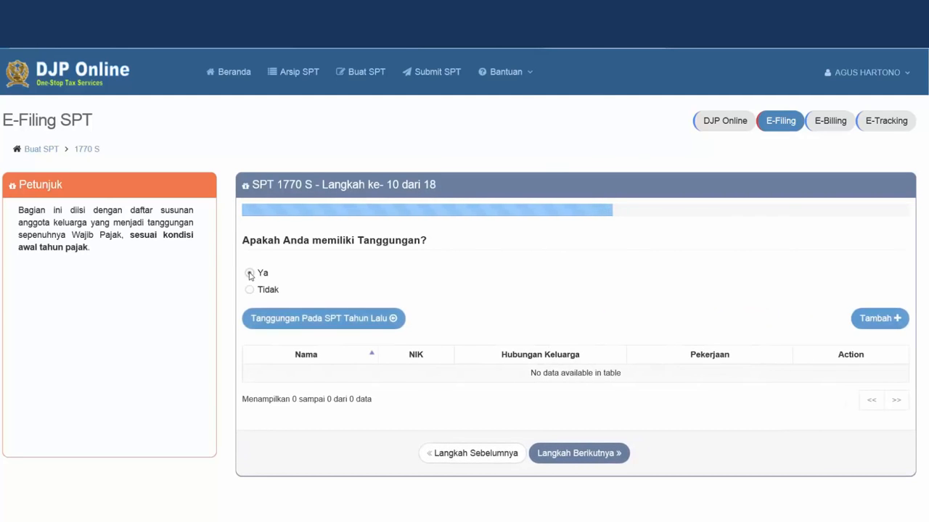
{"action": "left_click", "coordinate": [876, 322]}
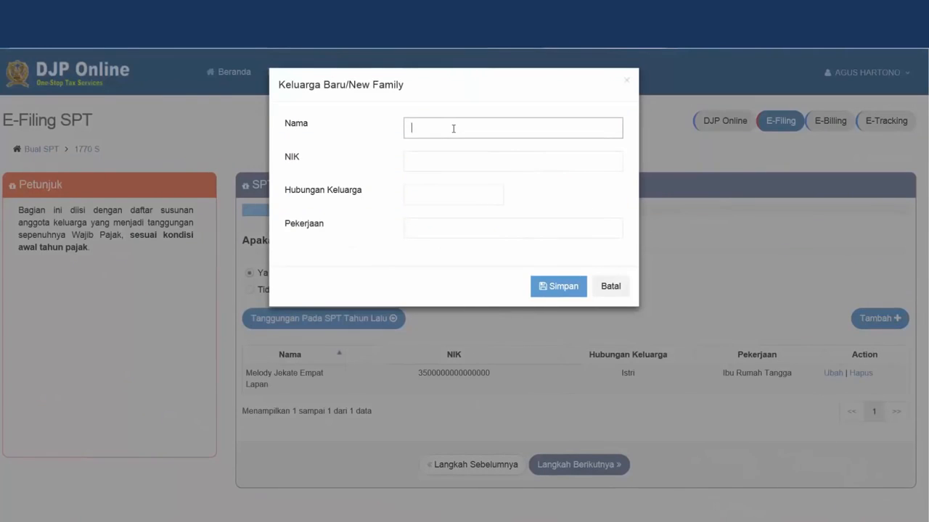
{"action": "left_click", "coordinate": [460, 164]}
{"action": "type", "text": "000000001"}
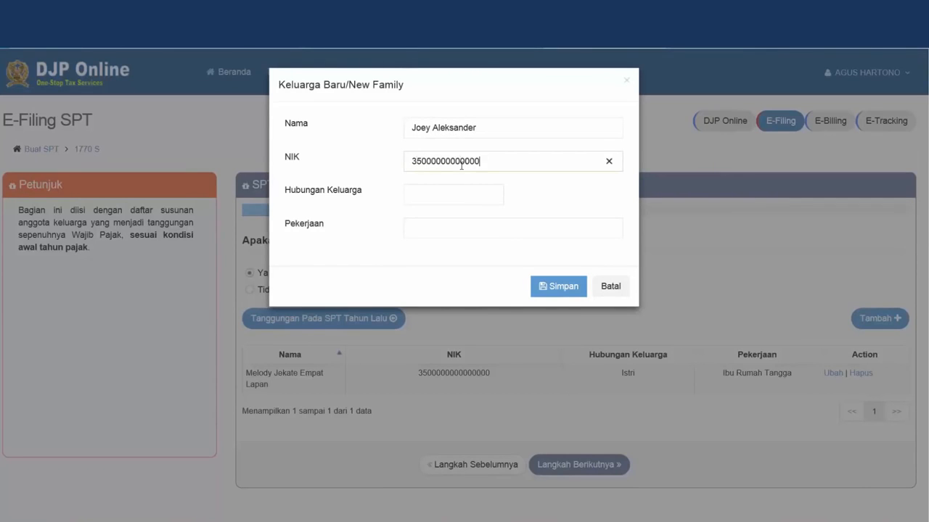
{"action": "left_click", "coordinate": [468, 194]}
{"action": "type", "text": "Anak Kandung"}
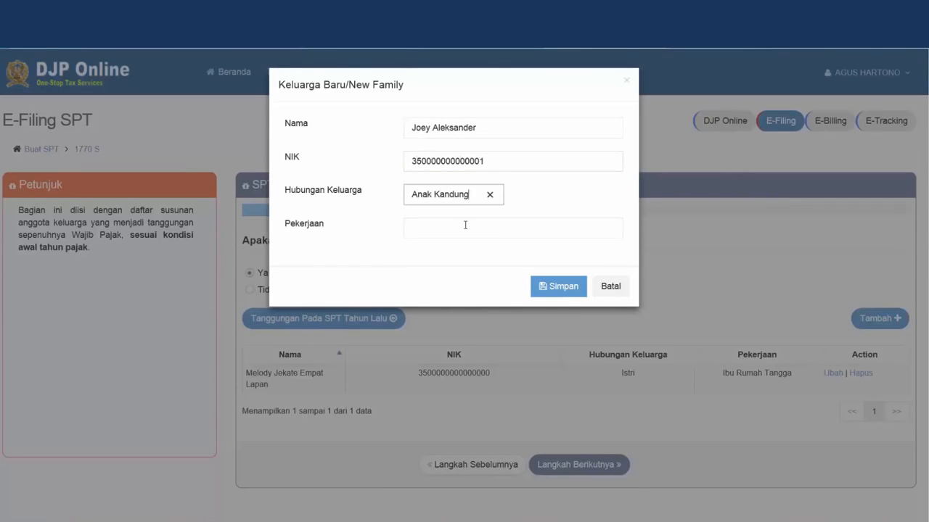
{"action": "left_click", "coordinate": [465, 225]}
{"action": "type", "text": "Balita"}
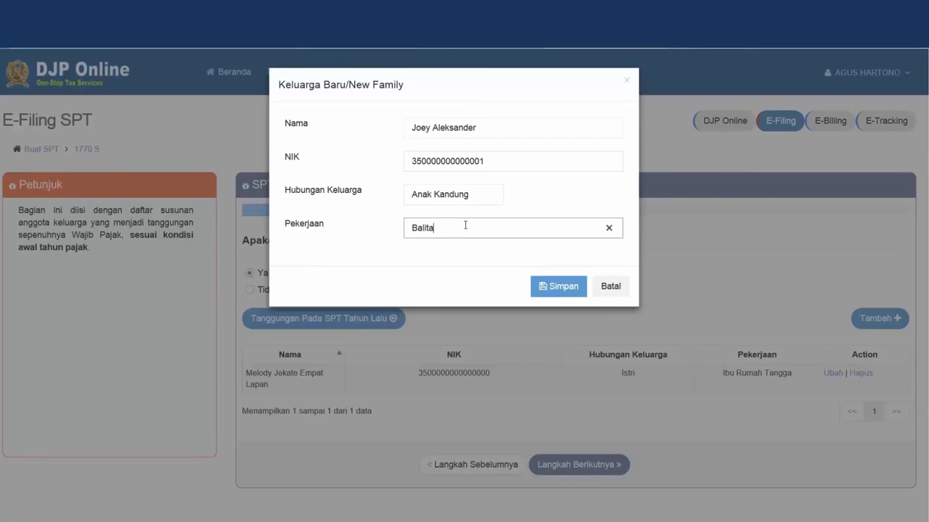
{"action": "left_click", "coordinate": [550, 289]}
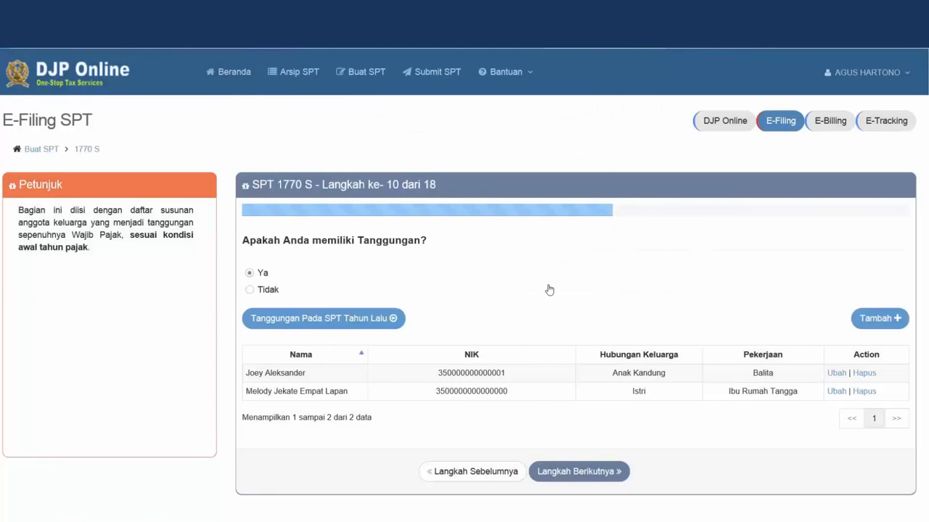
Go to step 11, answer Tidak to mandatory zakat, and continue to step 12
{"action": "left_click", "coordinate": [611, 472]}
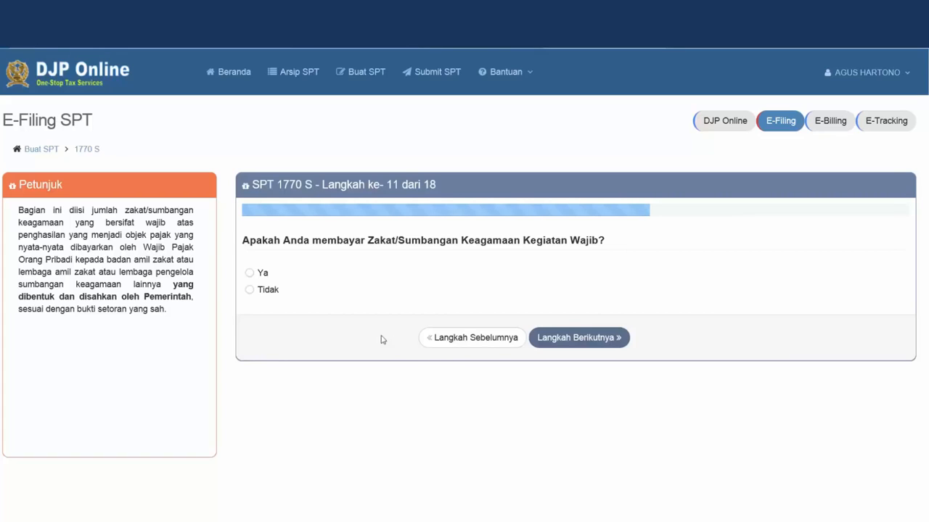
{"action": "left_click", "coordinate": [268, 294]}
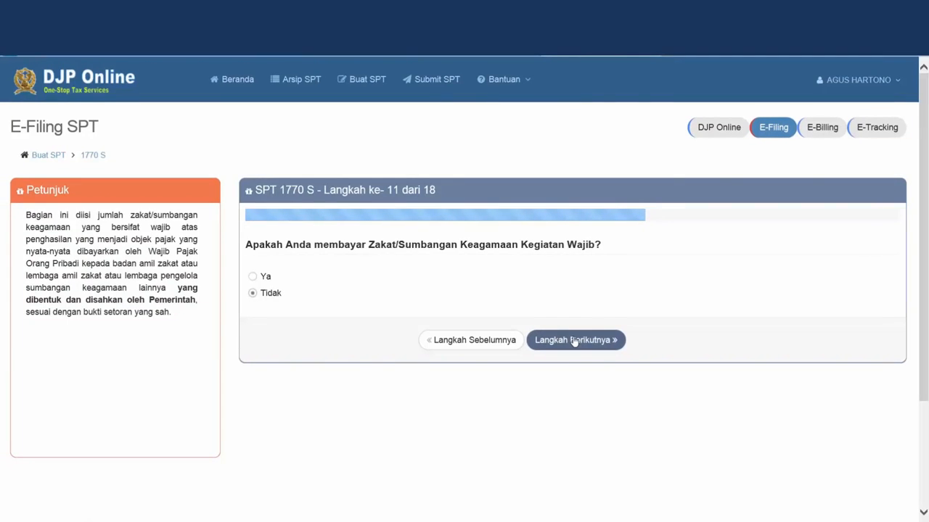
{"action": "left_click", "coordinate": [574, 341]}
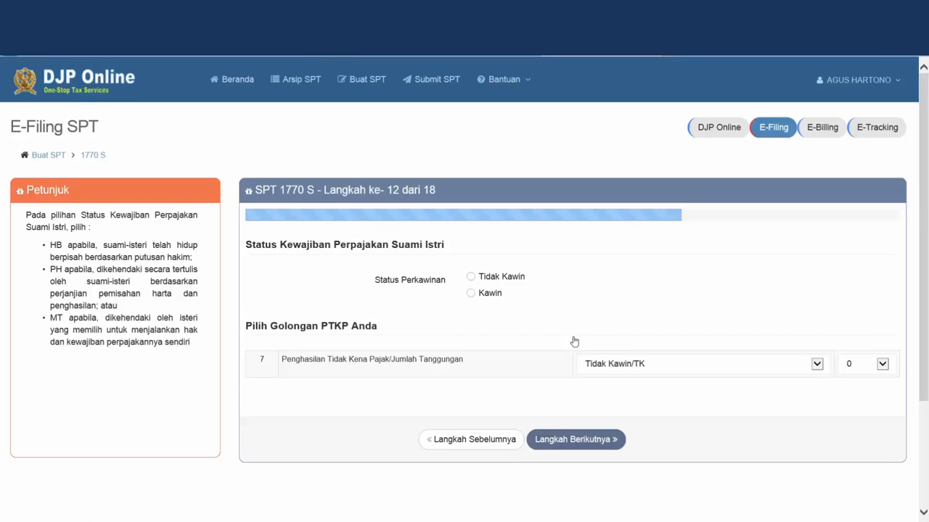
Set marital status to Kawin with spouse status KK / Kepala Keluarga
{"action": "left_click", "coordinate": [470, 294]}
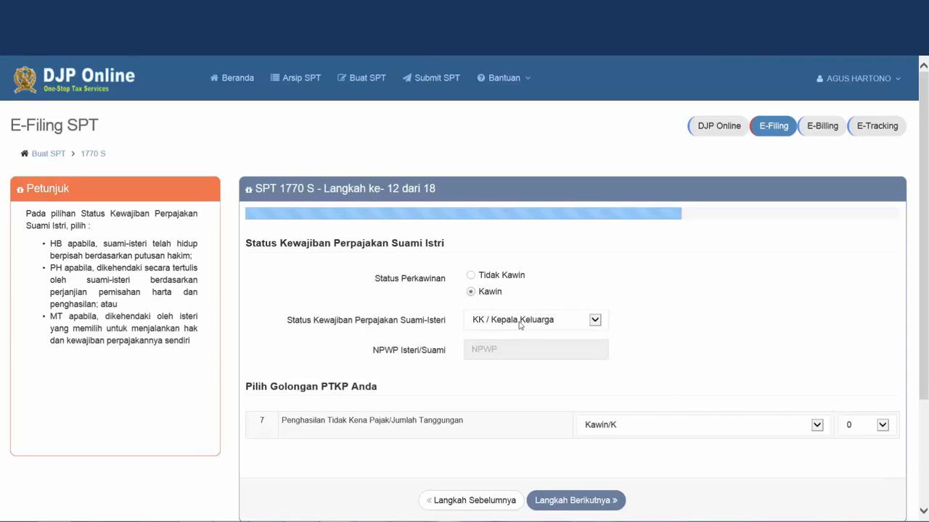
{"action": "left_click", "coordinate": [575, 321]}
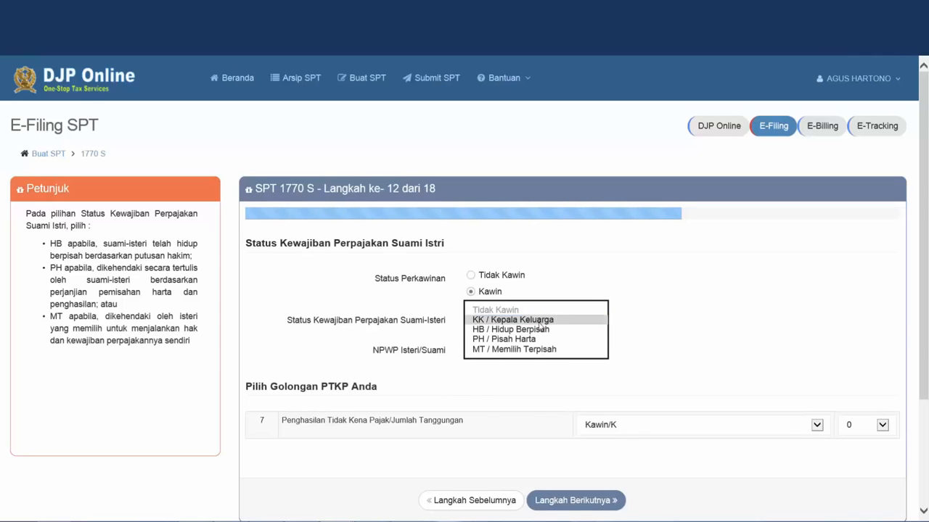
{"action": "left_click", "coordinate": [540, 322]}
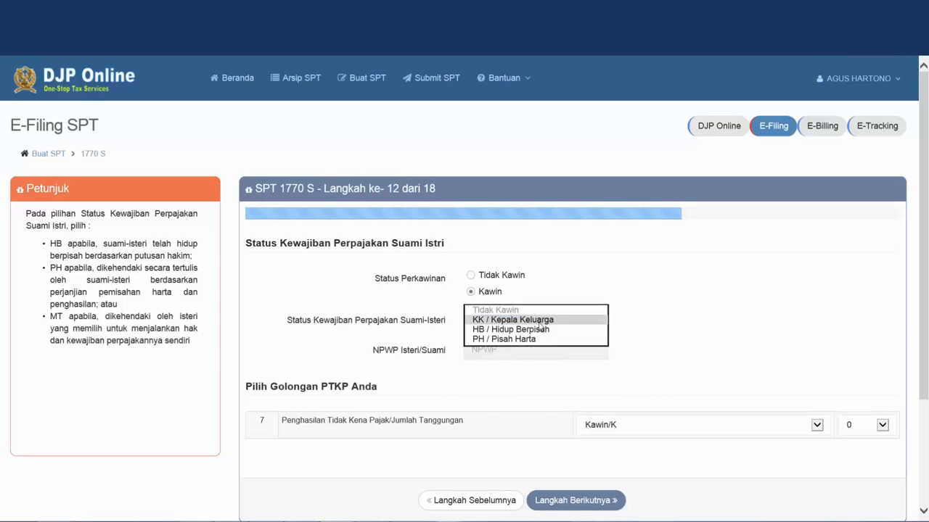
{"action": "left_click", "coordinate": [693, 324]}
{"action": "scroll", "coordinate": [693, 324], "scroll_direction": "down", "scroll_amount": 1}
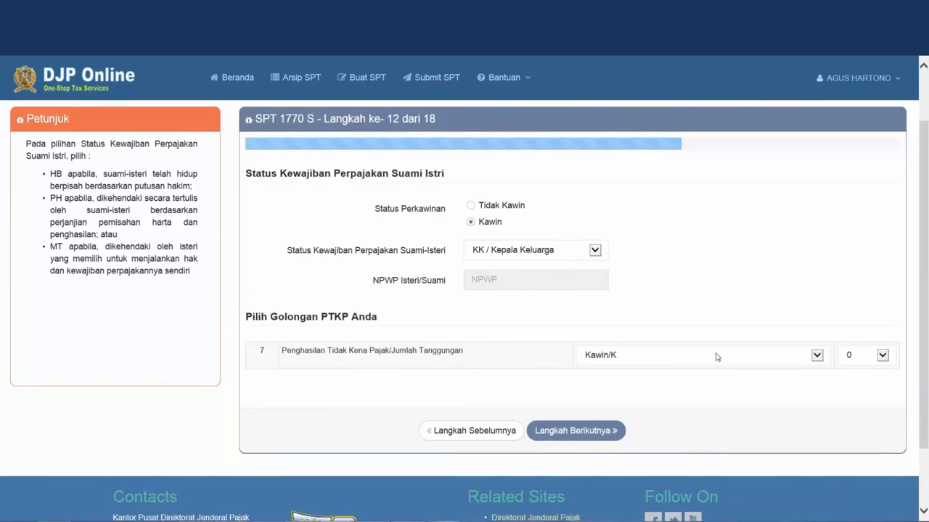
Set the PTKP category to Kawin/K with 1 dependent and continue to step 13
{"action": "left_click", "coordinate": [787, 367]}
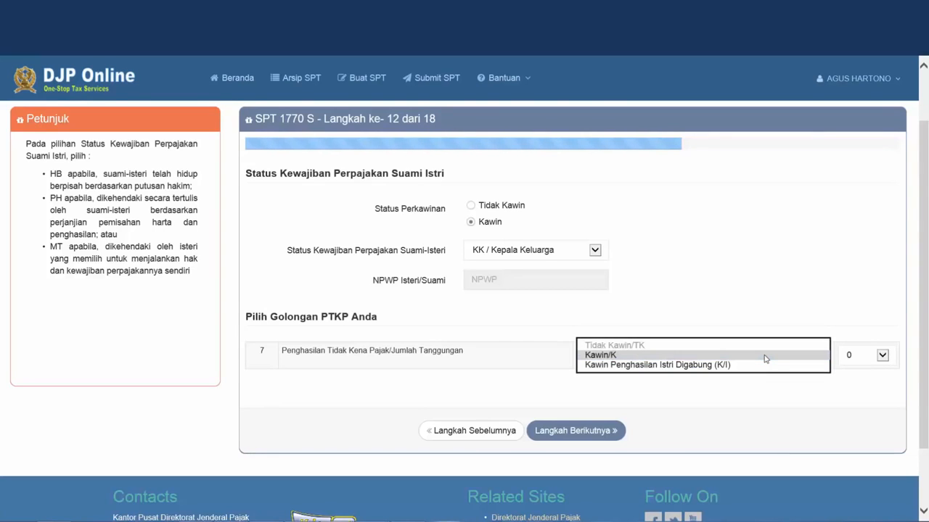
{"action": "left_click", "coordinate": [766, 355]}
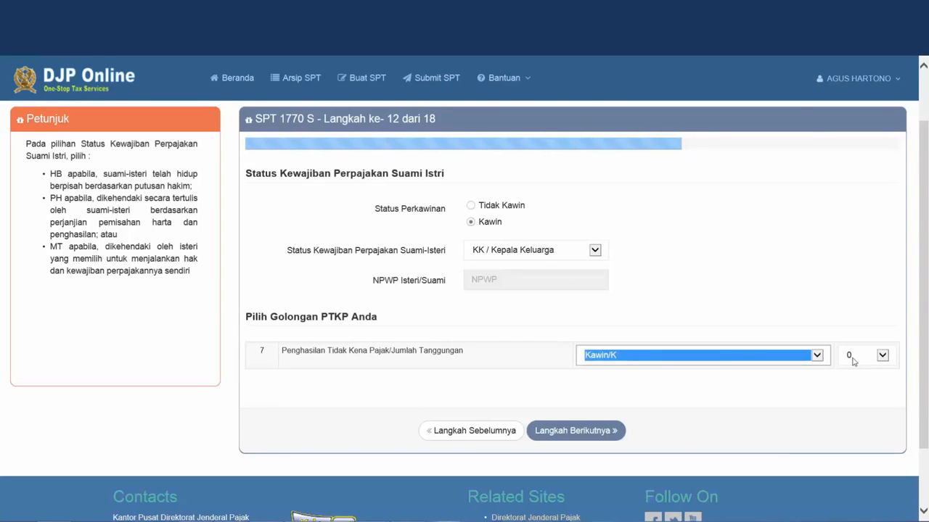
{"action": "left_click", "coordinate": [852, 359]}
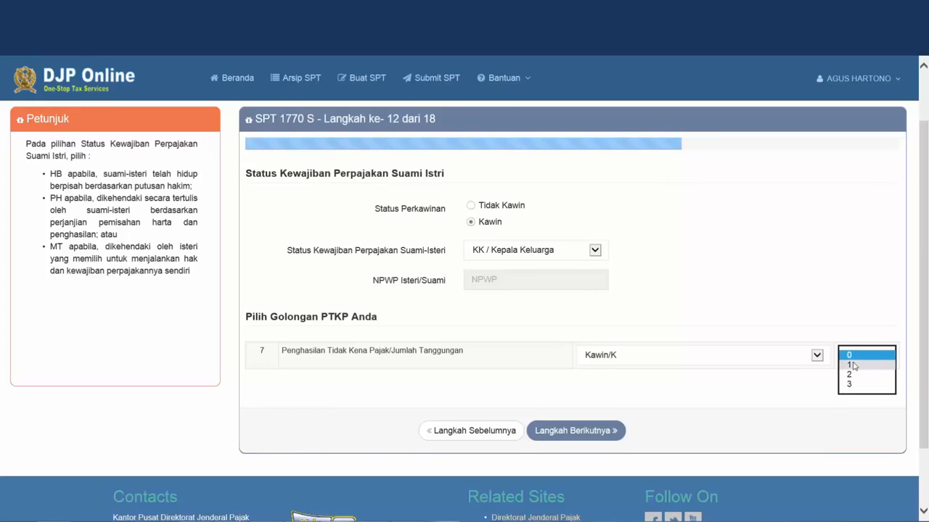
{"action": "left_click", "coordinate": [853, 364]}
{"action": "left_click", "coordinate": [789, 286]}
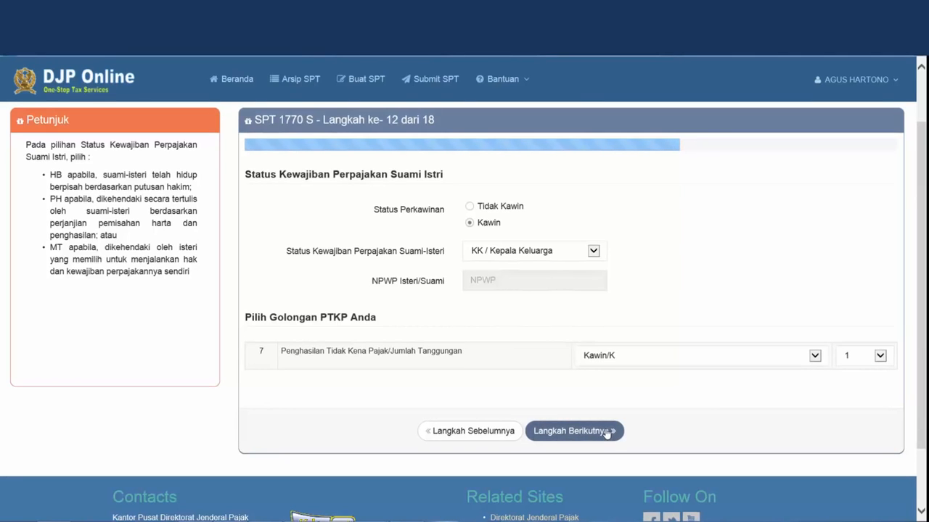
{"action": "left_click", "coordinate": [607, 432]}
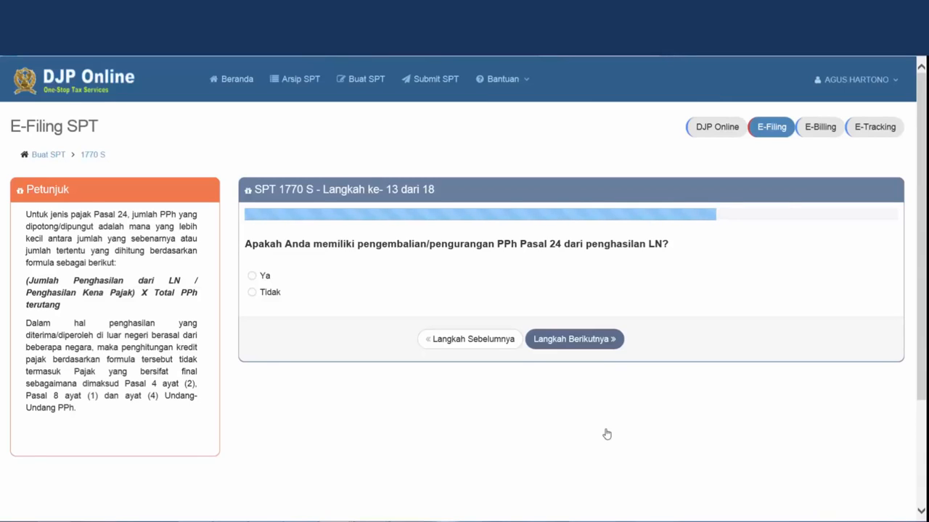
Answer Tidak to PPh Pasal 24, skip the empty Pasal 25 fields, and reach the tax summary
{"action": "left_click", "coordinate": [260, 294]}
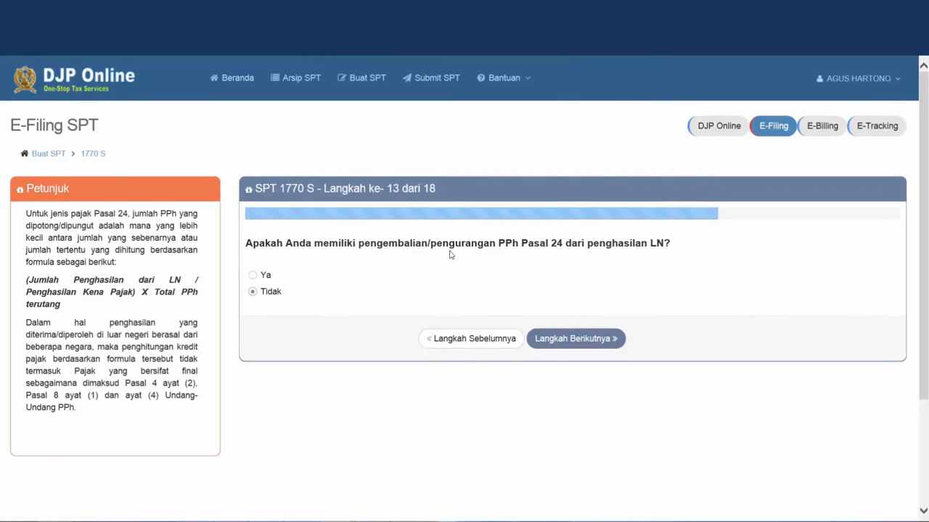
{"action": "left_click", "coordinate": [594, 347]}
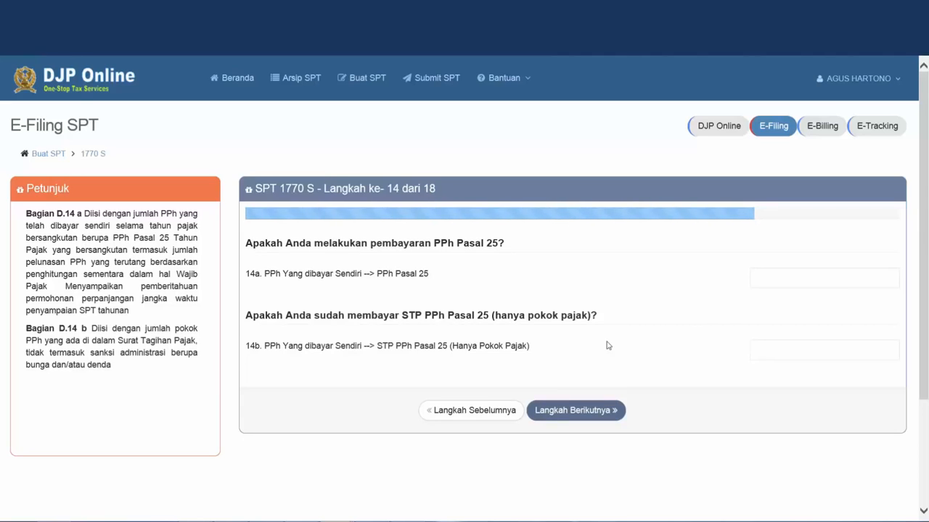
{"action": "left_click", "coordinate": [614, 411]}
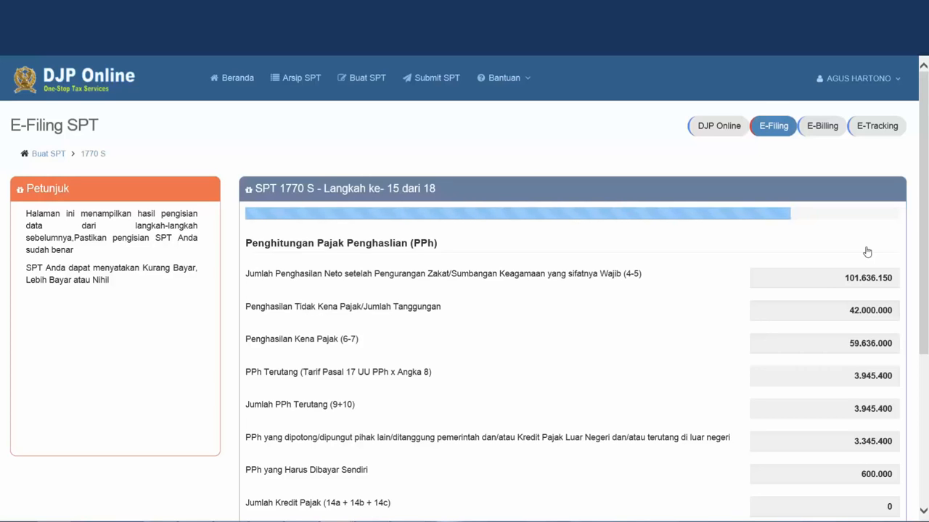
Scroll through the step 15 tax calculation showing 600.000 still payable
{"action": "scroll", "coordinate": [867, 252], "scroll_direction": "down", "scroll_amount": 1}
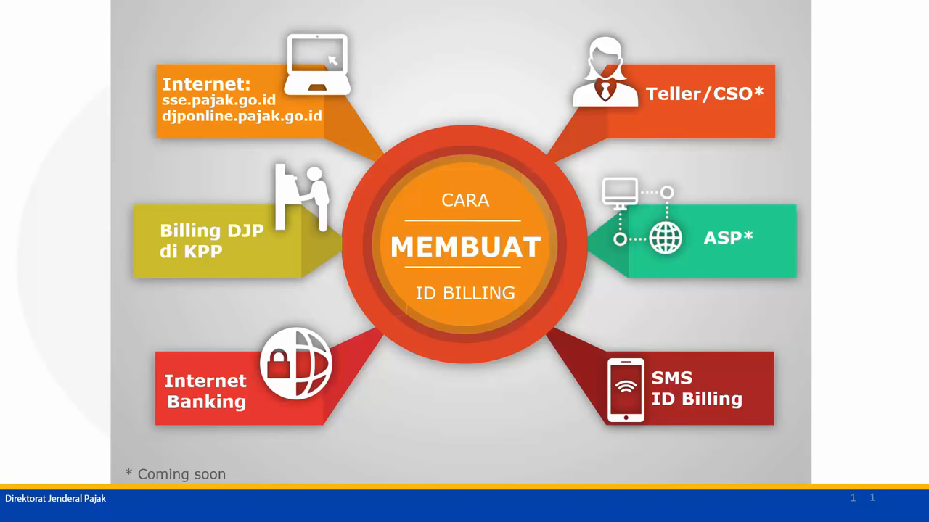
Advance the PowerPoint slideshow to the Cara Membayar slide on how to pay
{"action": "key", "text": "Right"}
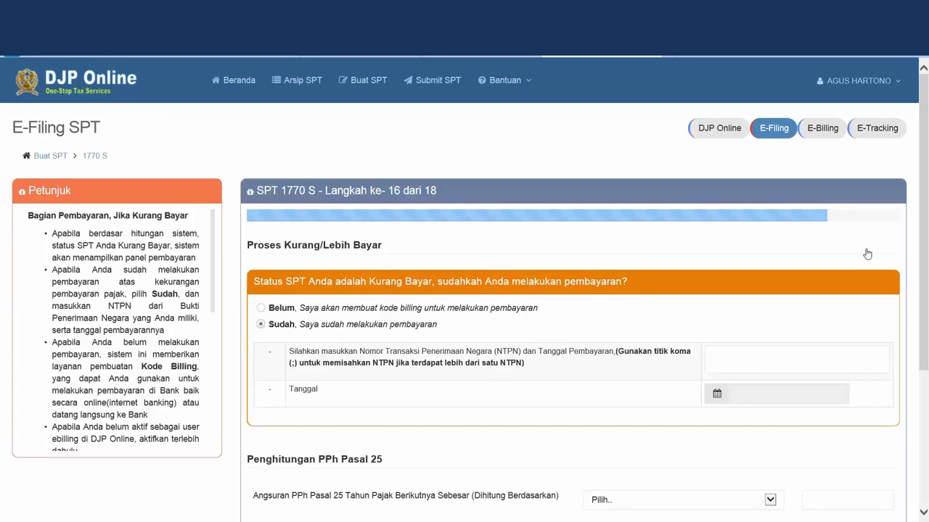
Enter the payment's NTPN number and payment date 25 Feb 2016, then continue to the declaration
{"action": "key", "text": "Tab"}
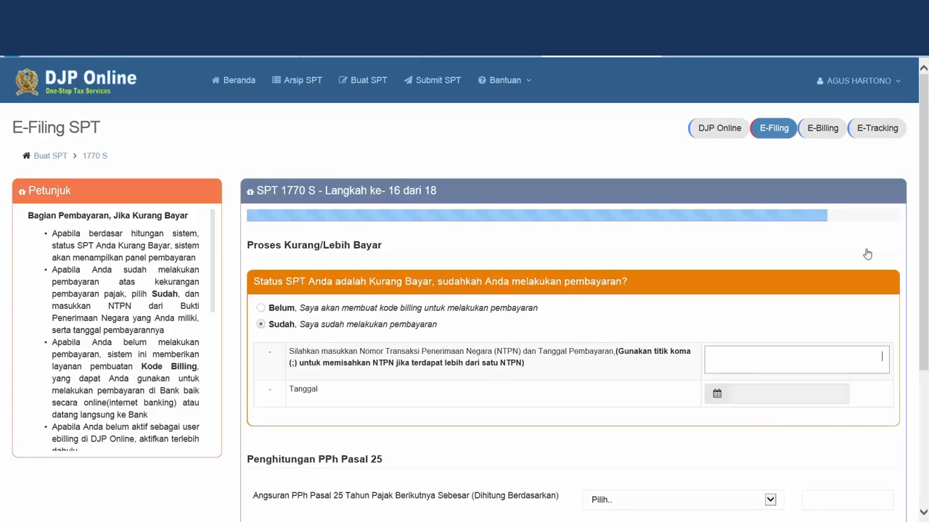
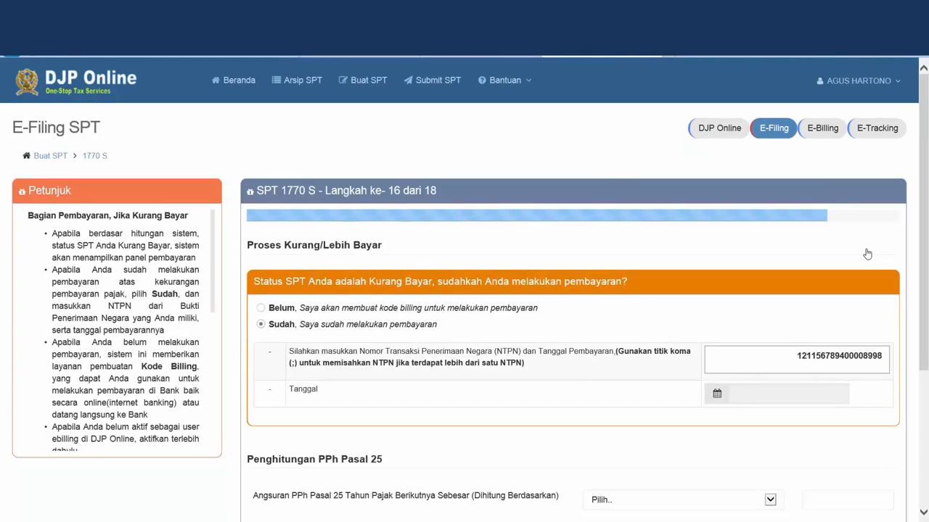
{"action": "key", "text": "Tab"}
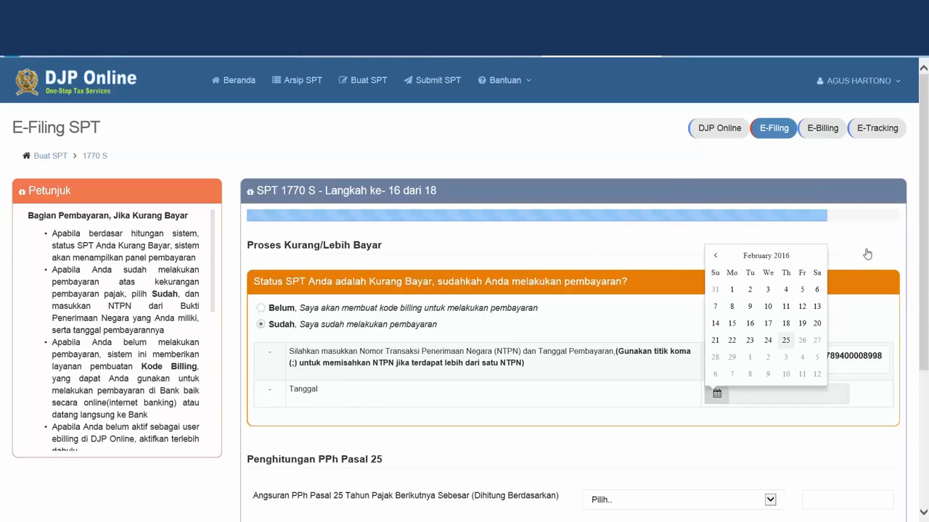
{"action": "key", "text": "Return"}
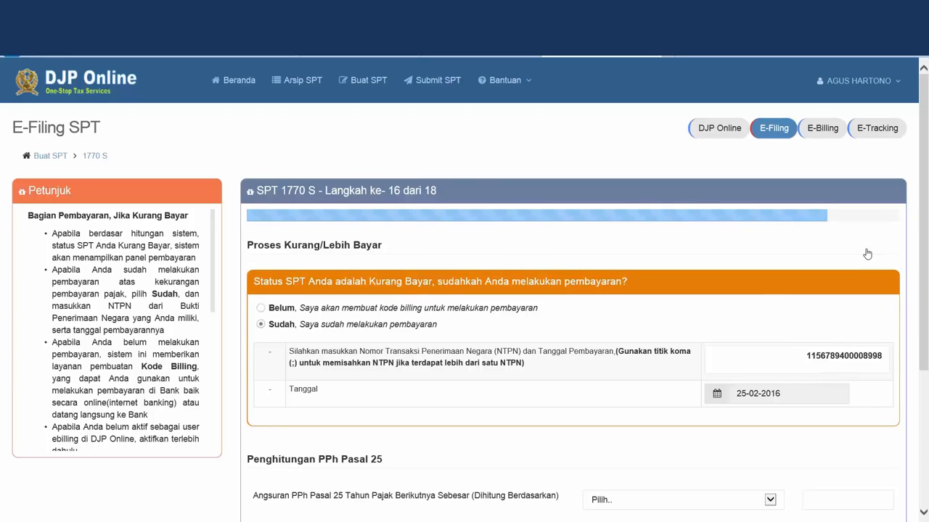
{"action": "scroll", "coordinate": [867, 253], "scroll_direction": "down", "scroll_amount": 1}
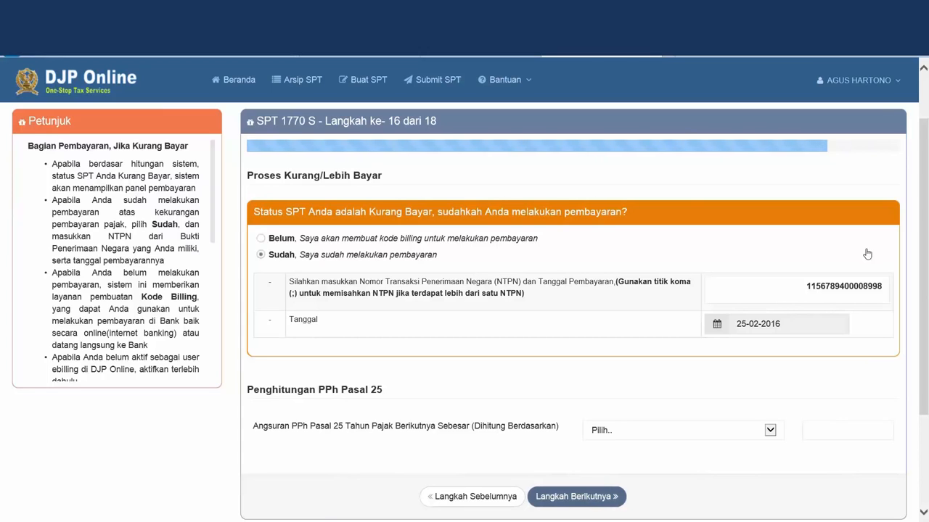
{"action": "key", "text": "Return"}
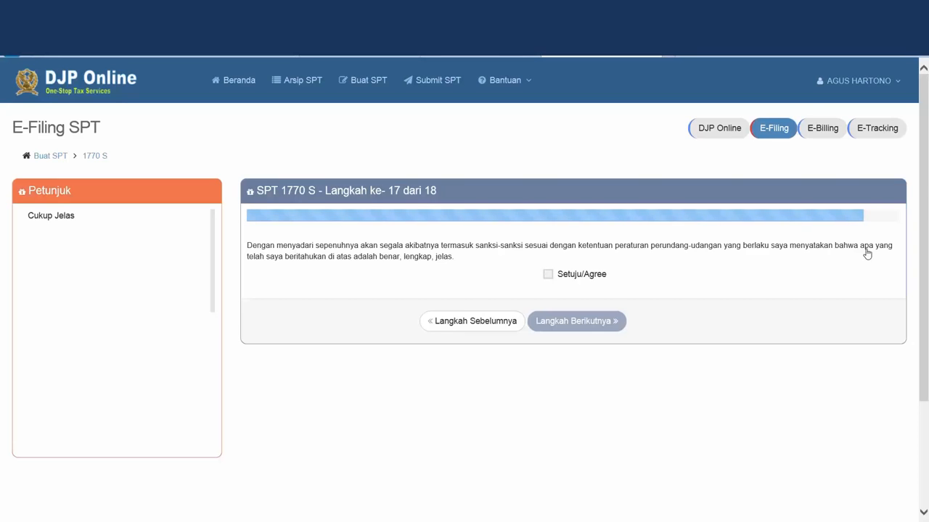
Agree to the Setuju truth-and-completeness declaration and move on to step 18
{"action": "left_click", "coordinate": [866, 251]}
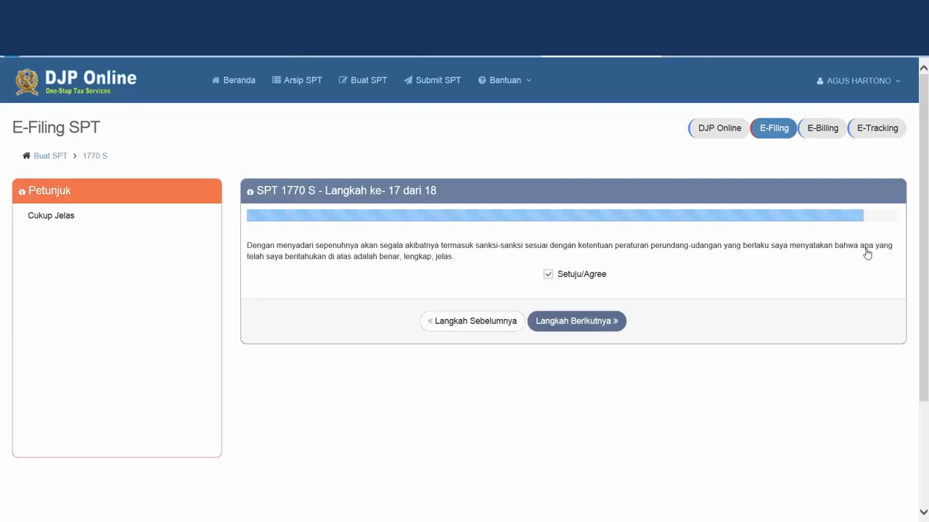
{"action": "key", "text": "Return"}
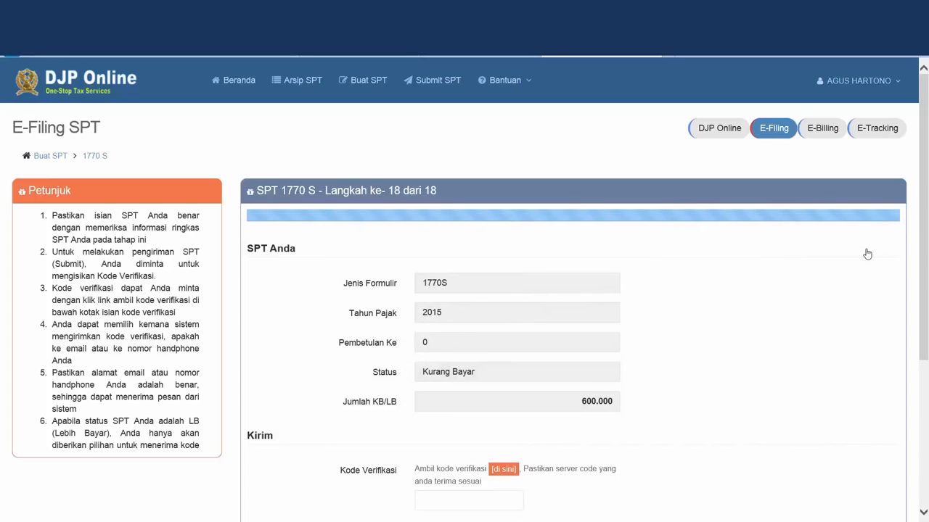
{"action": "scroll", "coordinate": [867, 254], "scroll_direction": "down", "scroll_amount": 1}
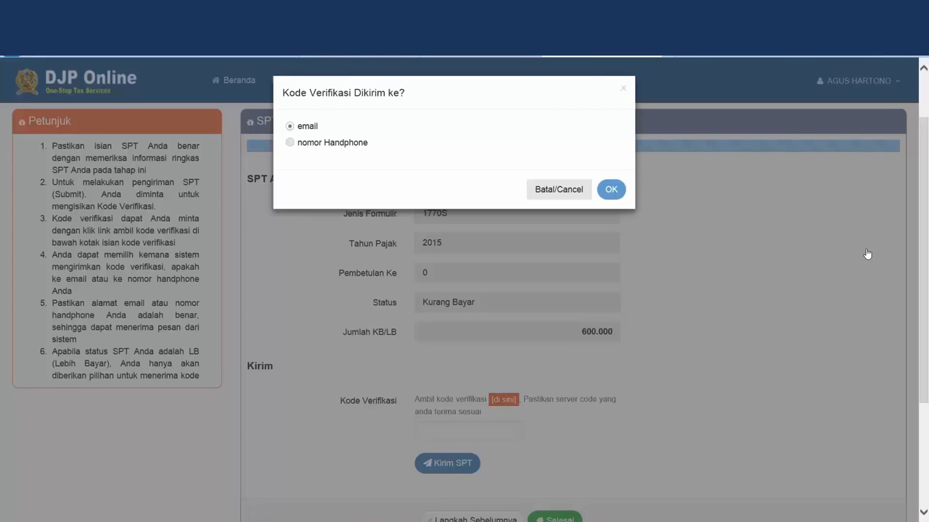
Have the verification code sent by email, dismiss the INFO notice, and go to the mailbox
{"action": "key", "text": "Return"}
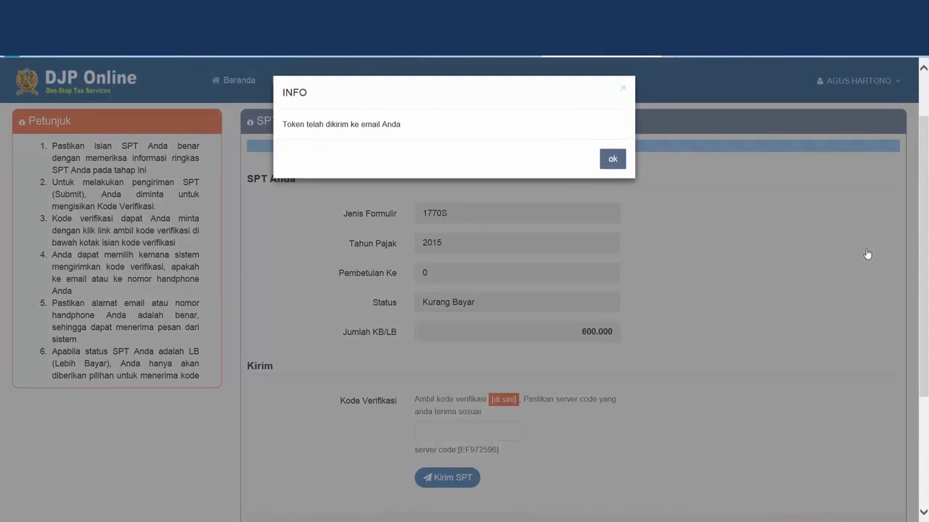
{"action": "key", "text": "Return"}
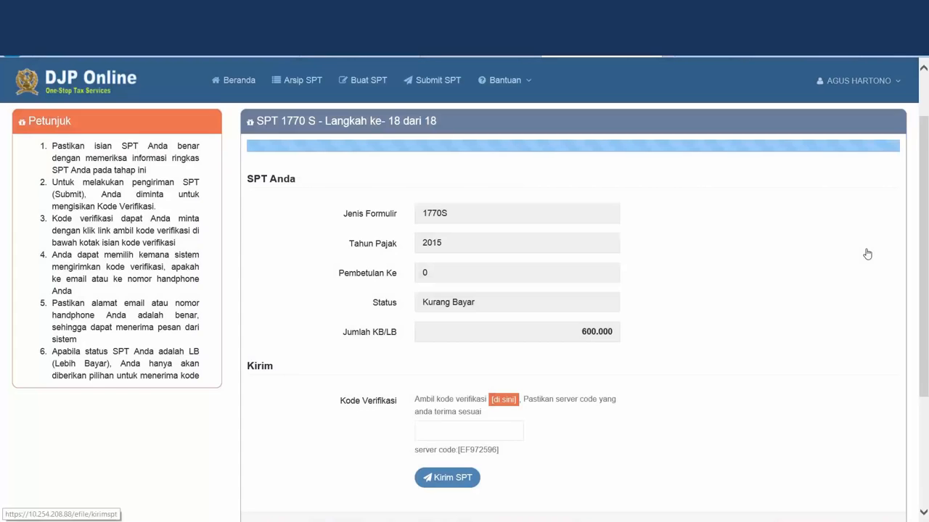
{"action": "key", "text": "ctrl+shift+Tab"}
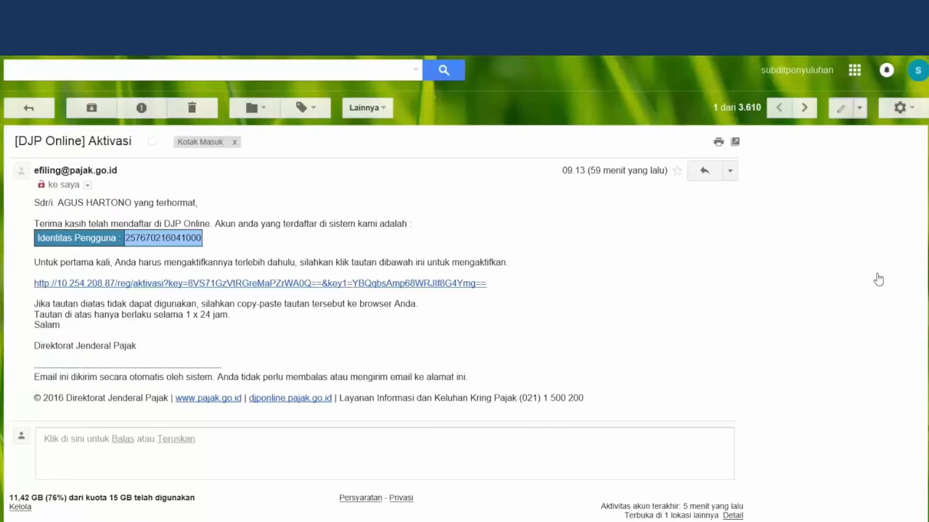
Copy the code from the [e-Filing] Kode Verifikasi email into the return's Kode Verifikasi field
{"action": "key", "text": "u"}
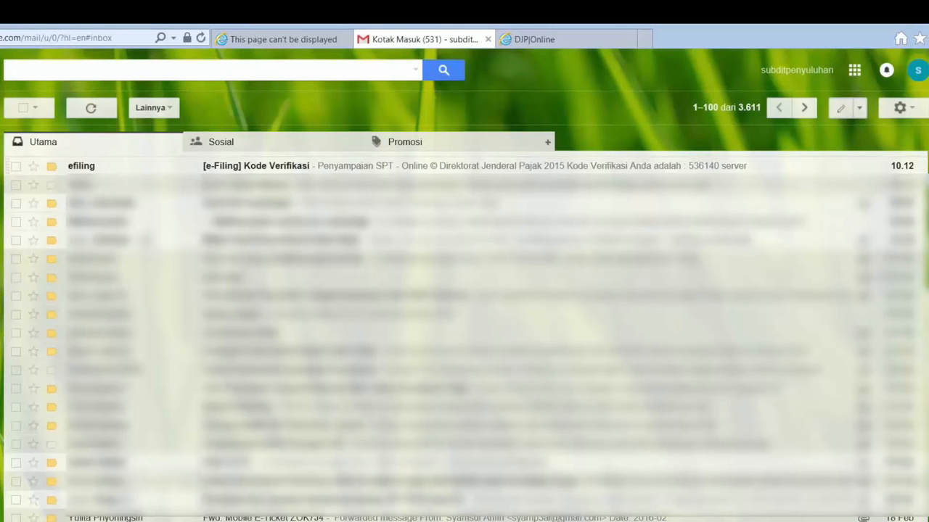
{"action": "key", "text": "Return"}
{"action": "left_click_drag", "start_coordinate": [148, 248], "coordinate": [174, 248]}
{"action": "key", "text": "ctrl+c"}
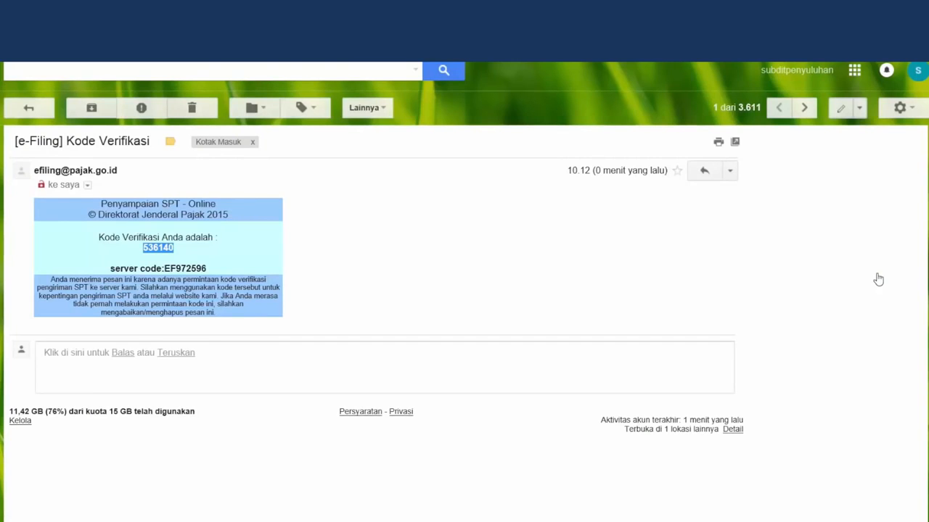
{"action": "left_click", "coordinate": [517, 45]}
{"action": "left_click", "coordinate": [464, 431]}
{"action": "key", "text": "ctrl+v"}
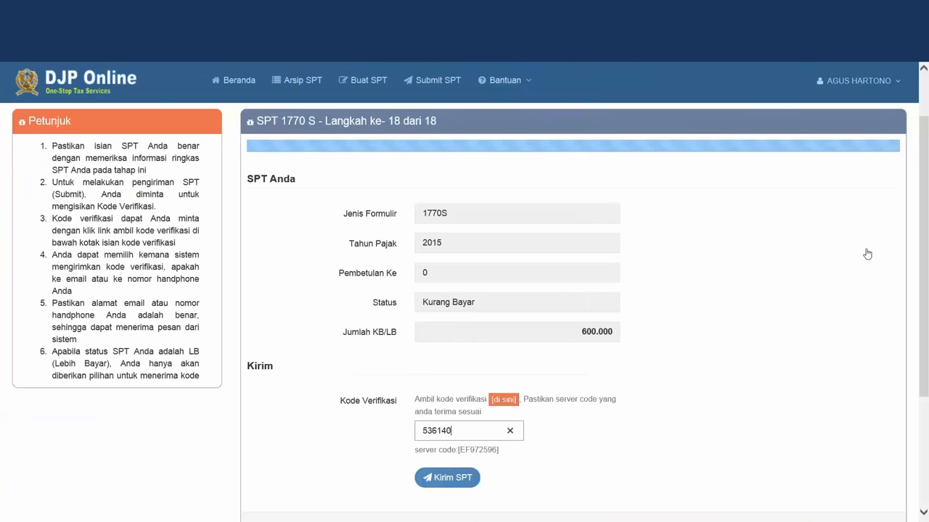
Confirm the pasted Kode Verifikasi so DJP Online validates it on the final step
{"action": "scroll", "coordinate": [867, 254], "scroll_direction": "down", "scroll_amount": 2}
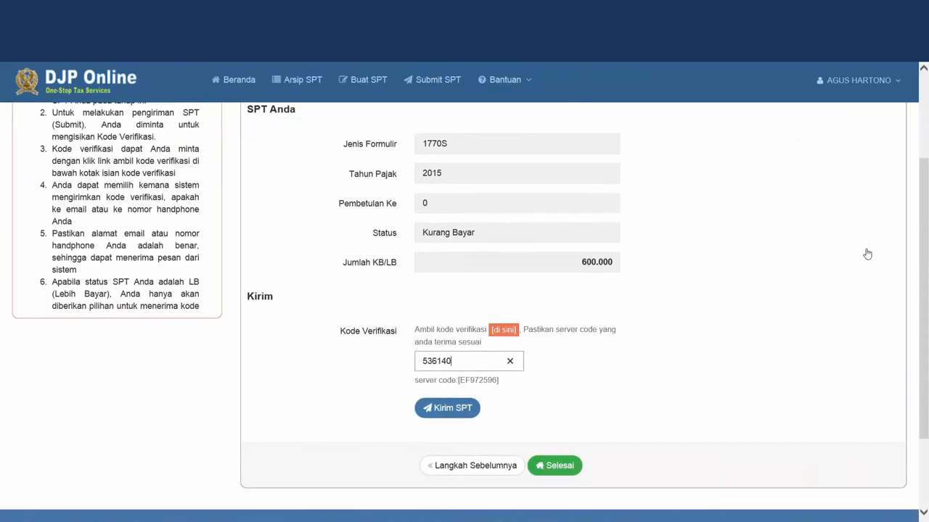
{"action": "left_click", "coordinate": [866, 254]}
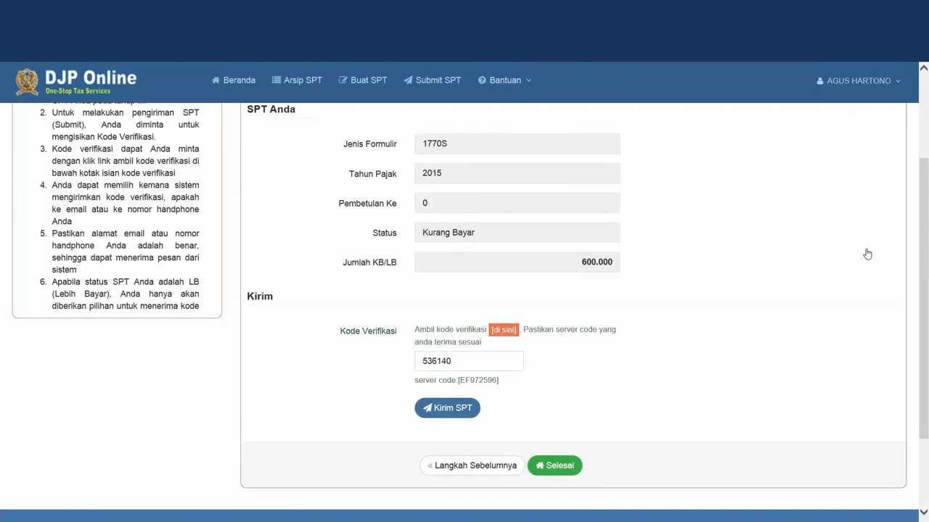